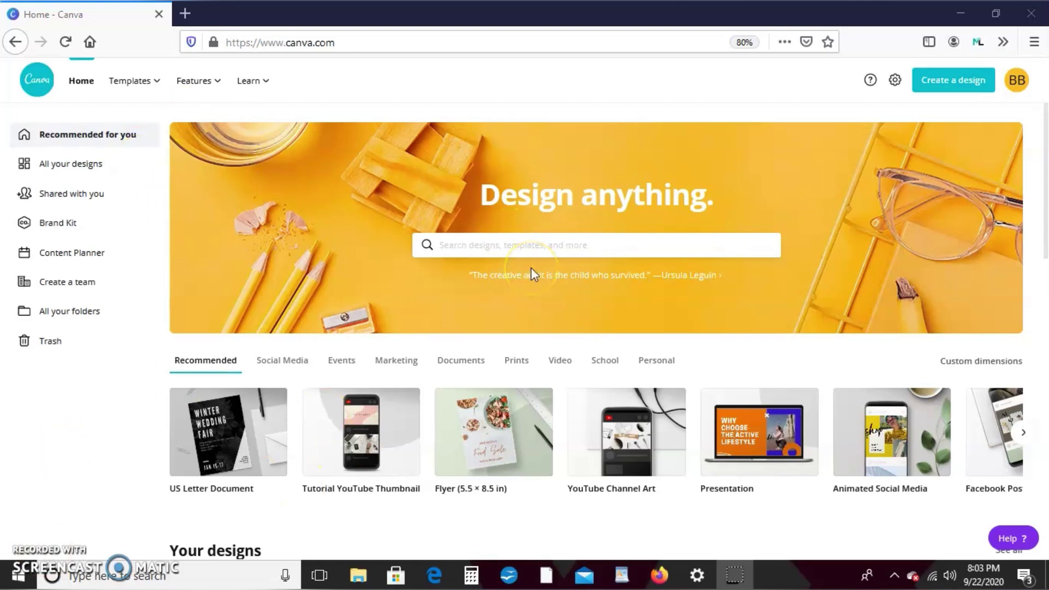
Create a new blank US Letter document design.
left_click(962, 81)
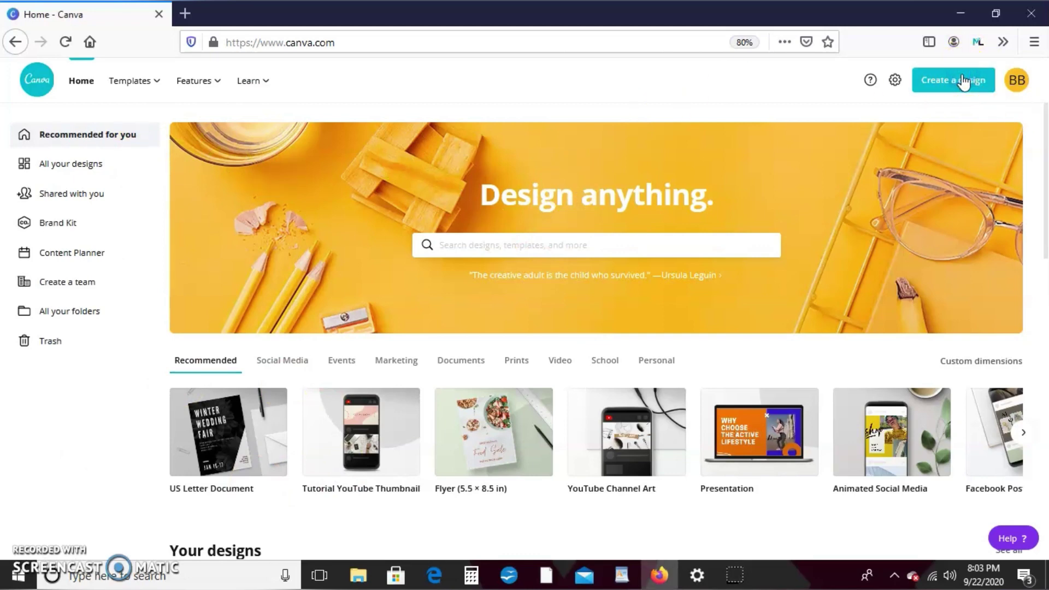
left_click(957, 88)
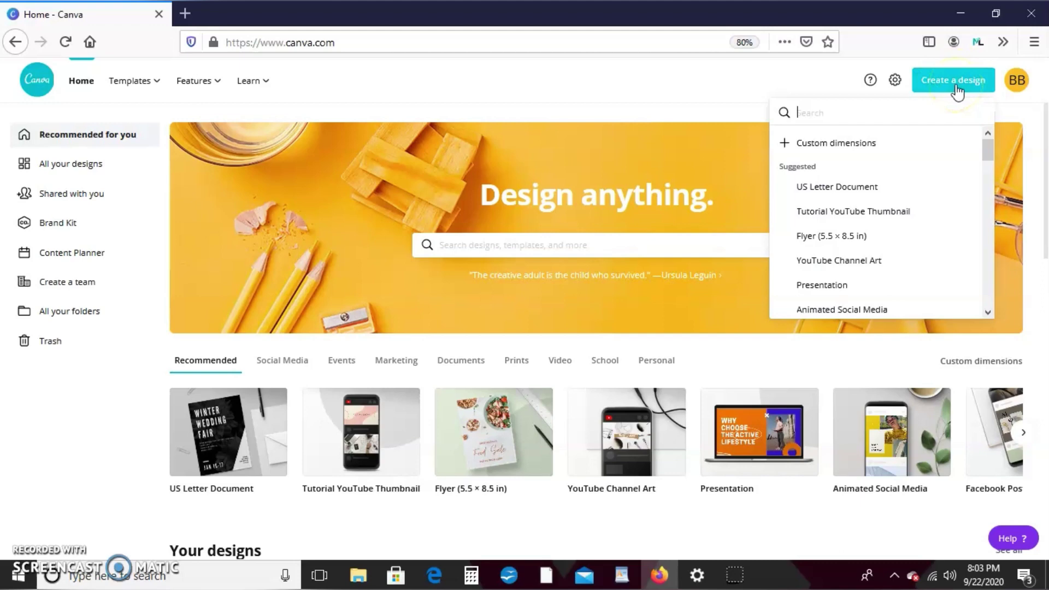
left_click(850, 193)
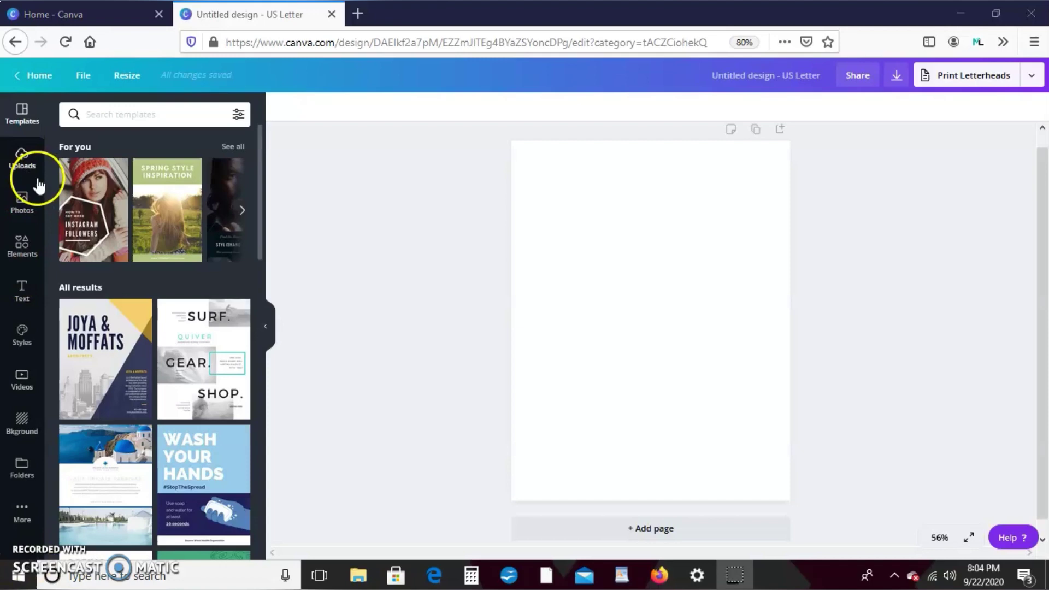
Bring up the Photos library showing recently used and trending images.
left_click(15, 202)
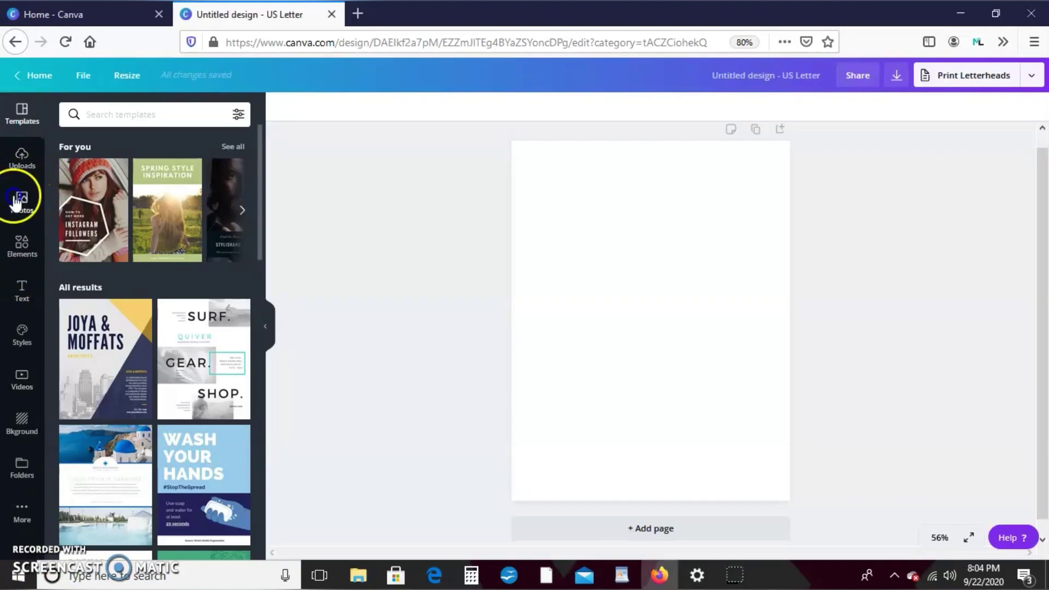
left_click(20, 252)
left_click(15, 204)
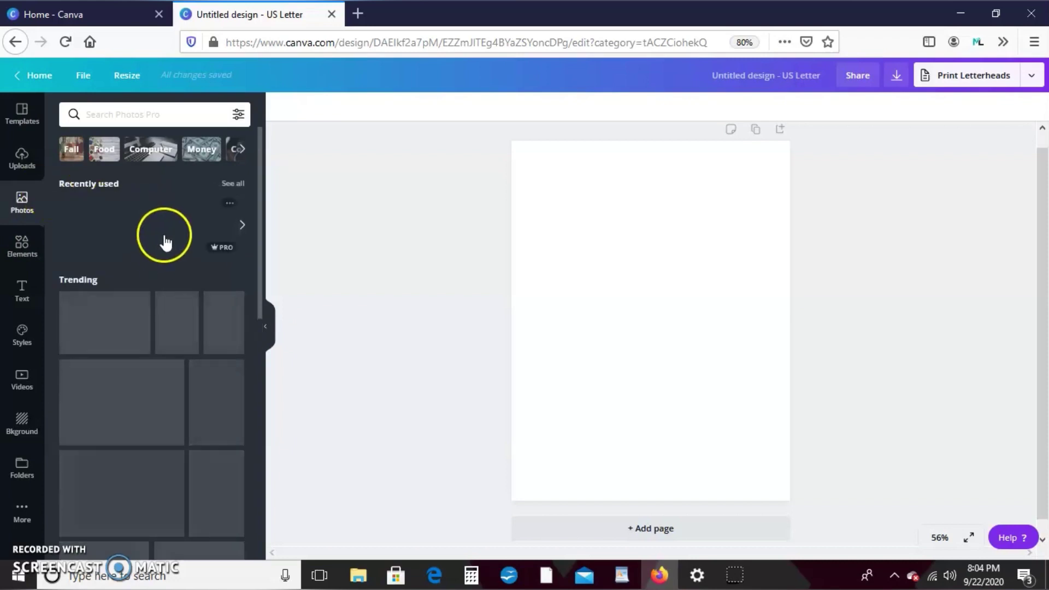
left_click(258, 210)
left_click(283, 310)
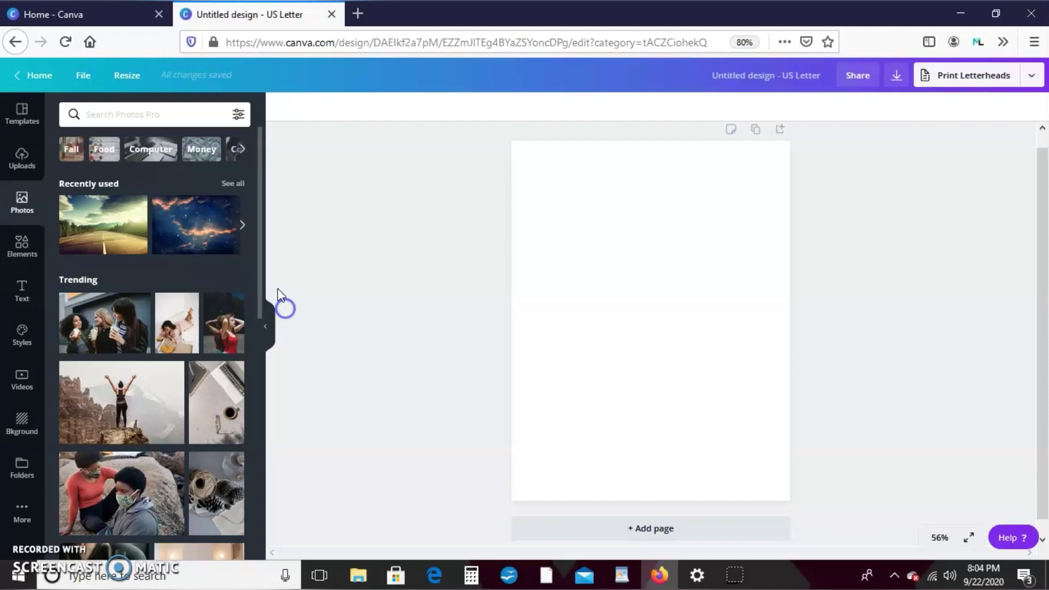
left_click_drag(260, 225, 267, 159)
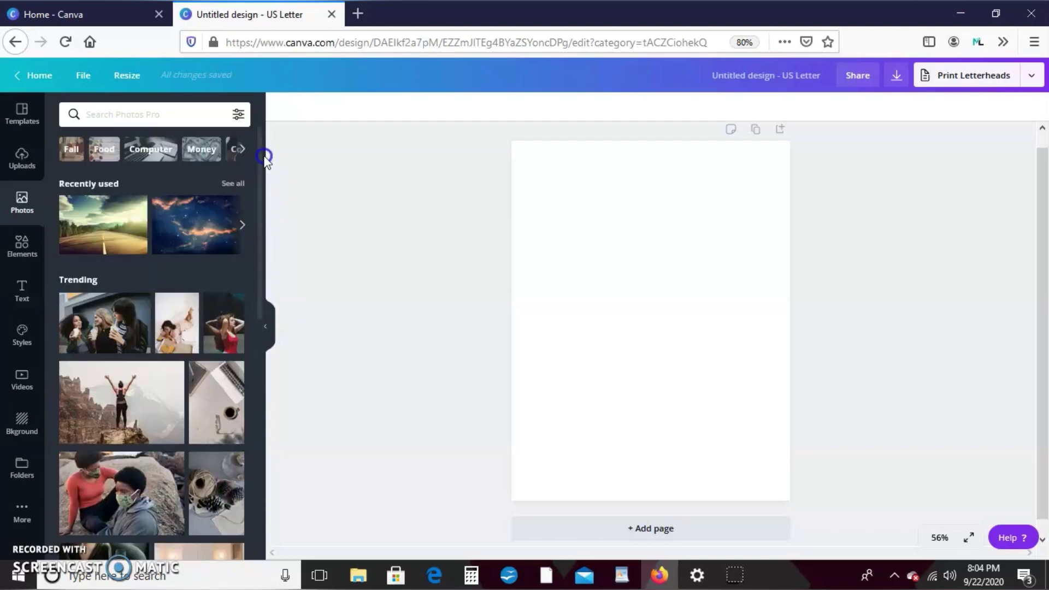
Search the photo library for 'sky'.
left_click(179, 118)
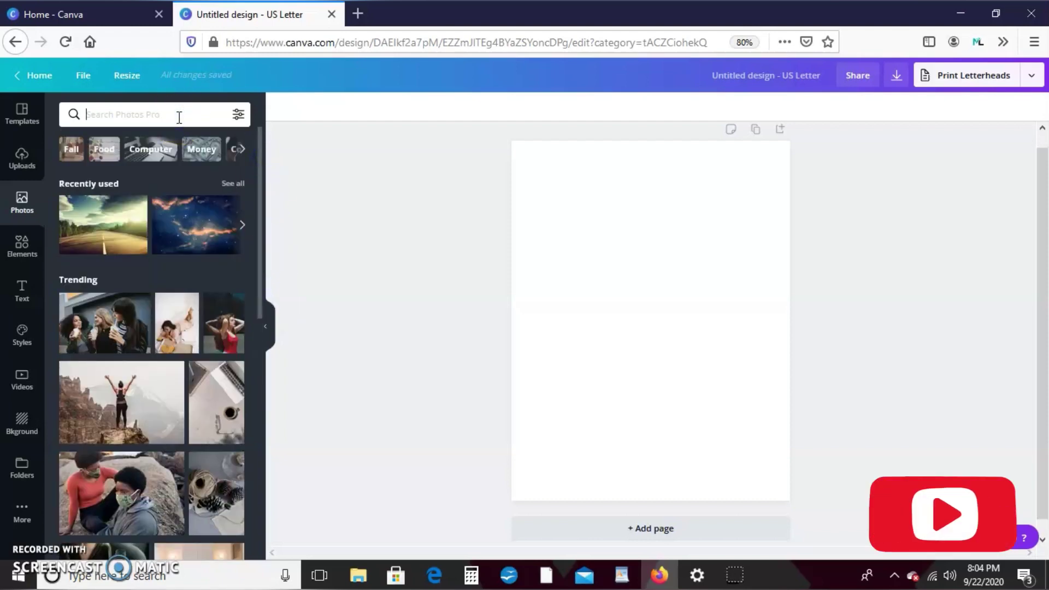
type("sky")
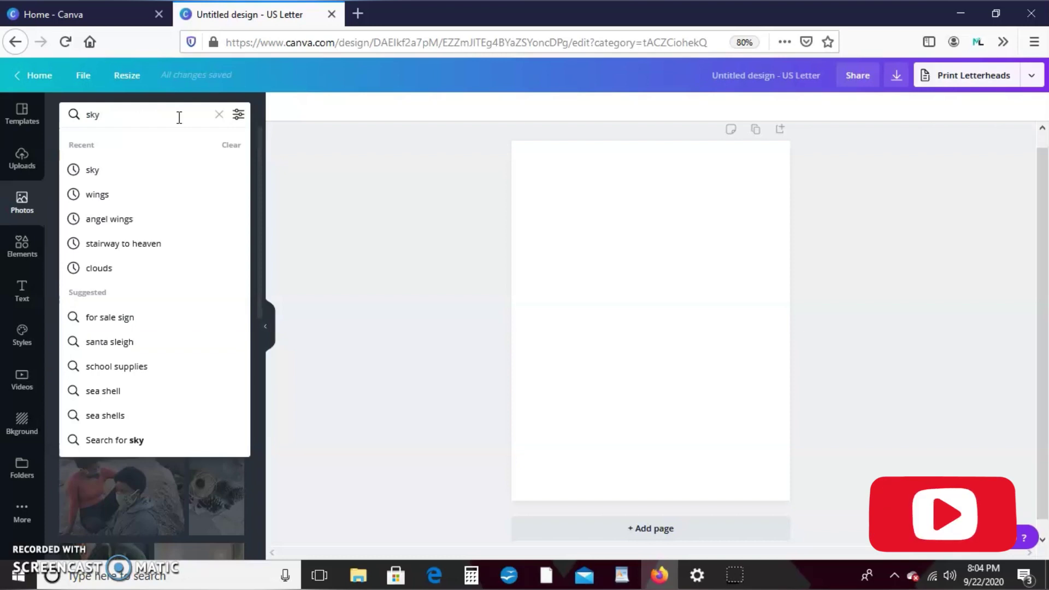
key("Return")
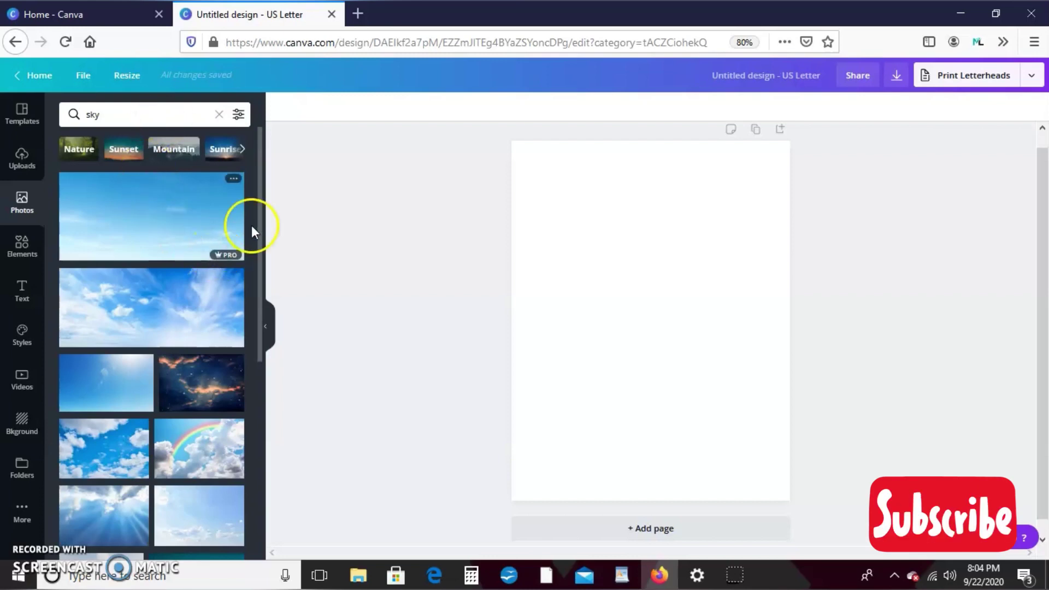
left_click_drag(258, 201, 261, 180)
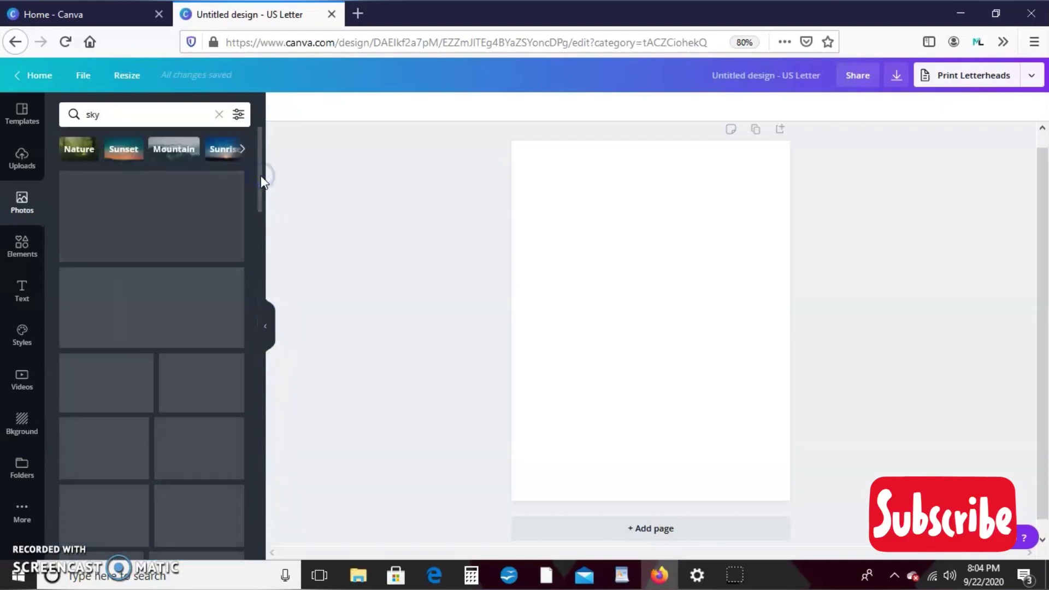
View the 'Blue sky and white clouds' photo's details and full keyword list, then close them.
left_click(192, 274)
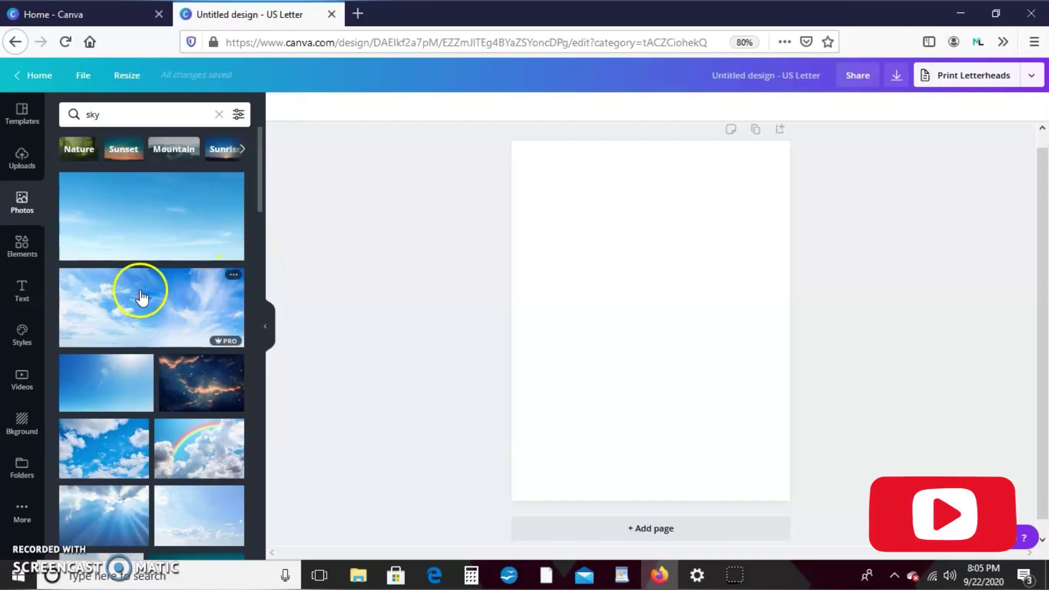
left_click(234, 278)
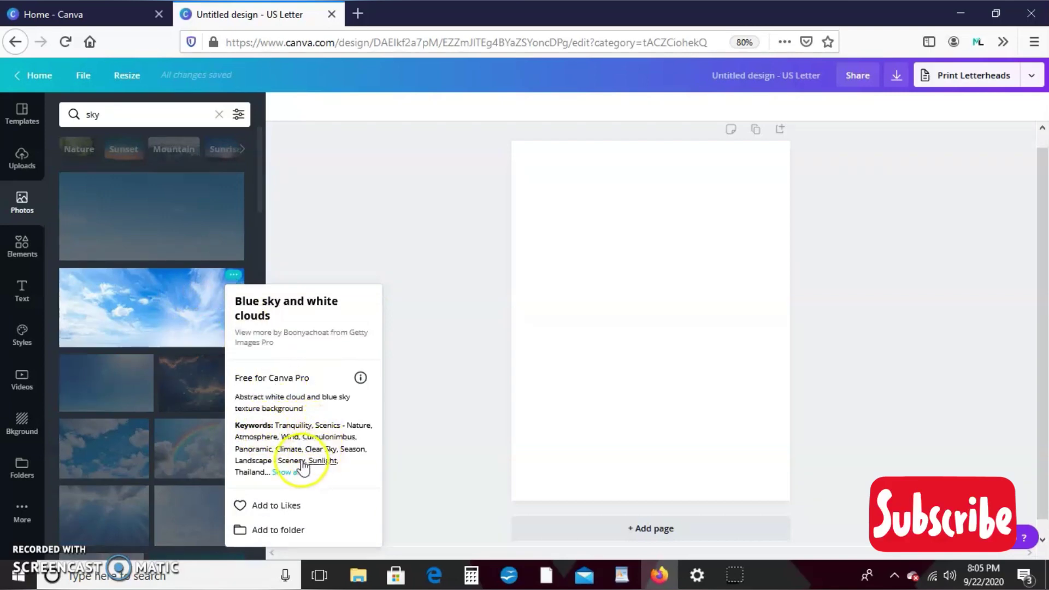
left_click(289, 473)
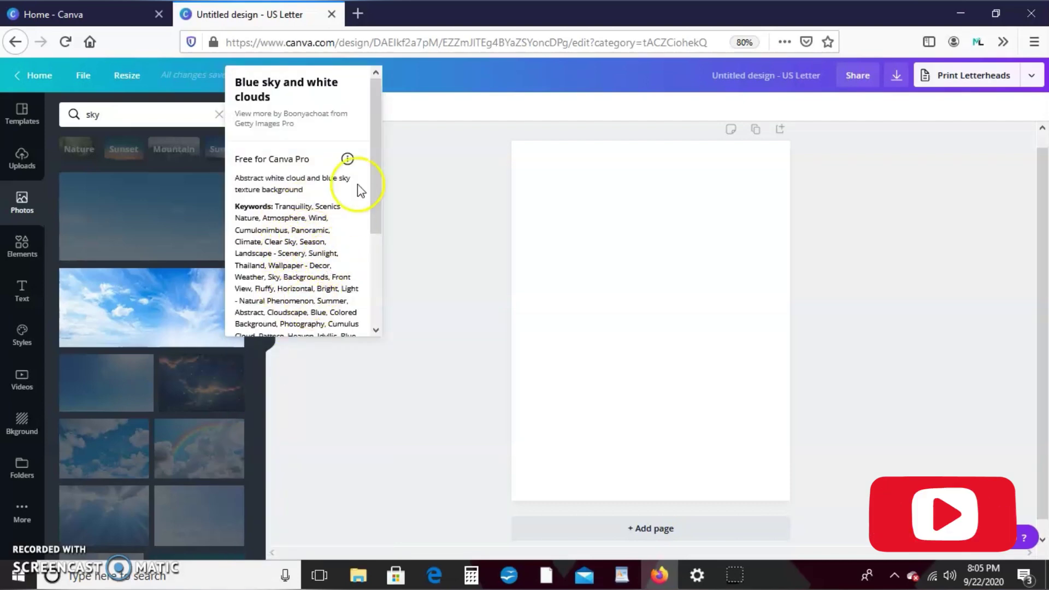
left_click_drag(377, 169, 368, 193)
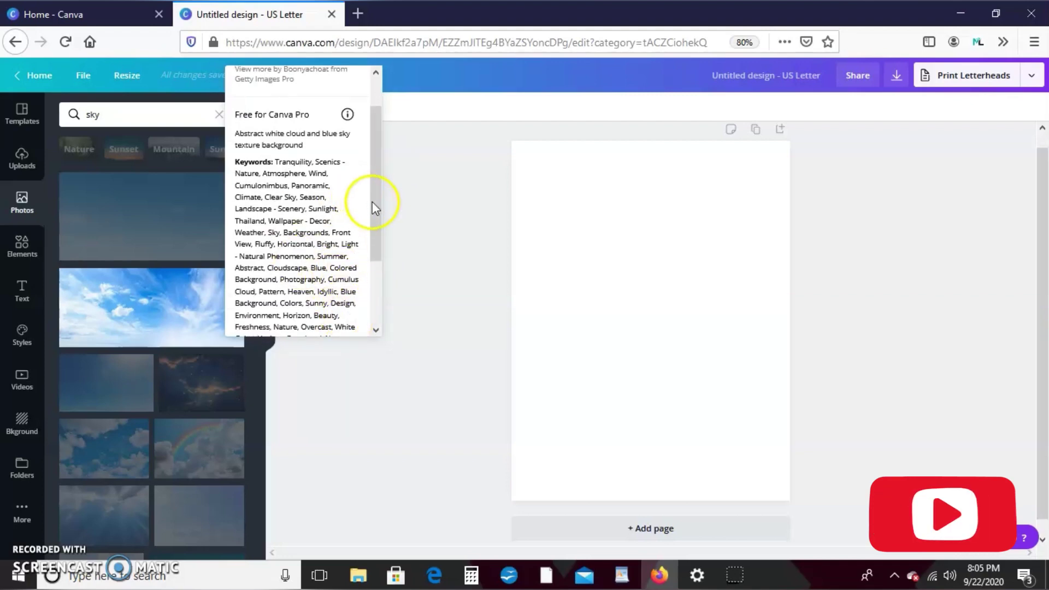
left_click_drag(375, 205, 372, 157)
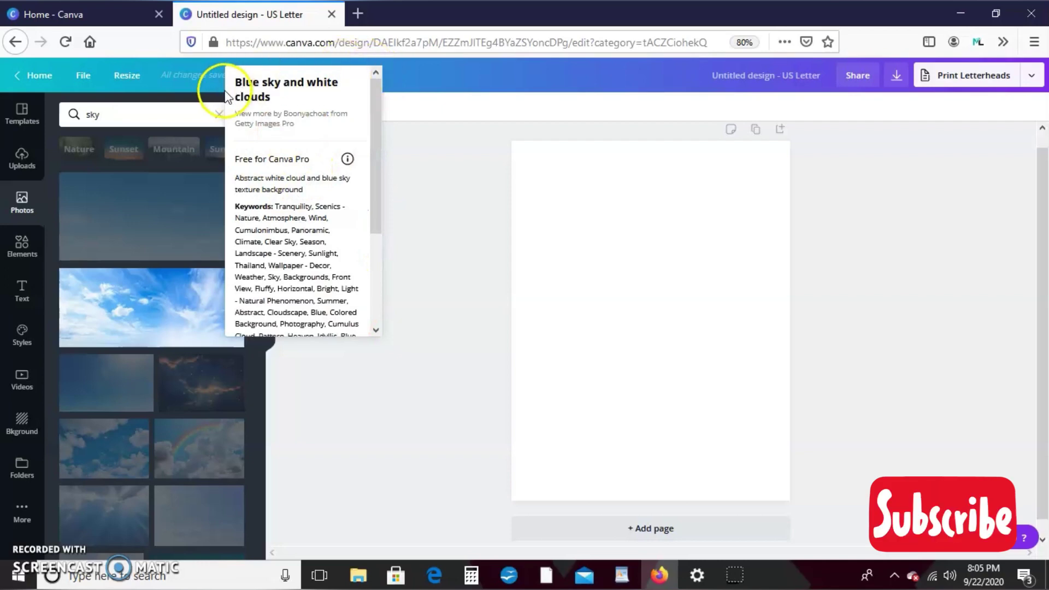
left_click(196, 303)
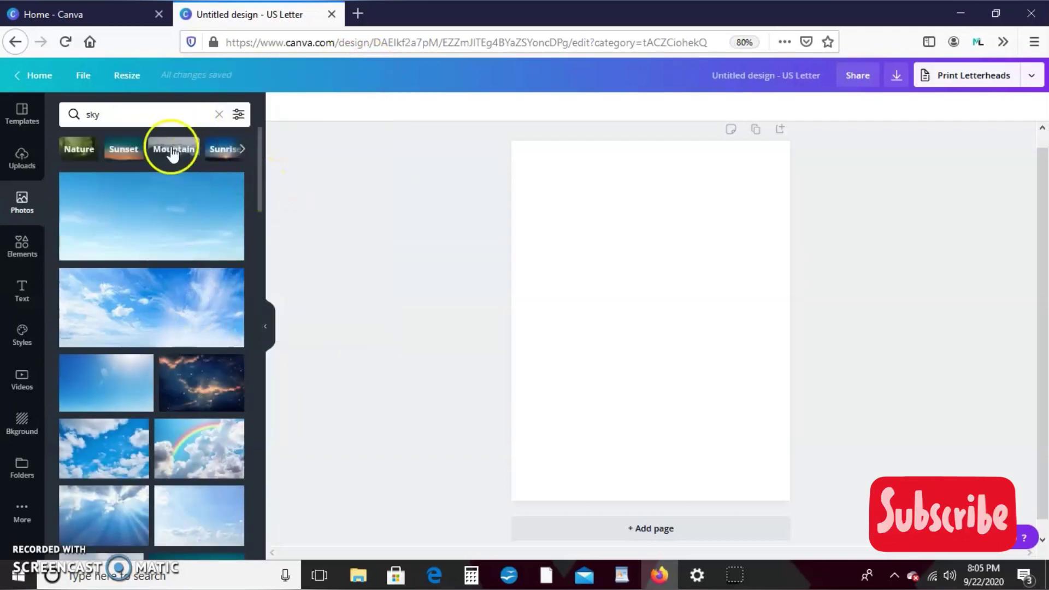
Replace the sky search with a 'stairway to heaven' photo search.
left_click(148, 114)
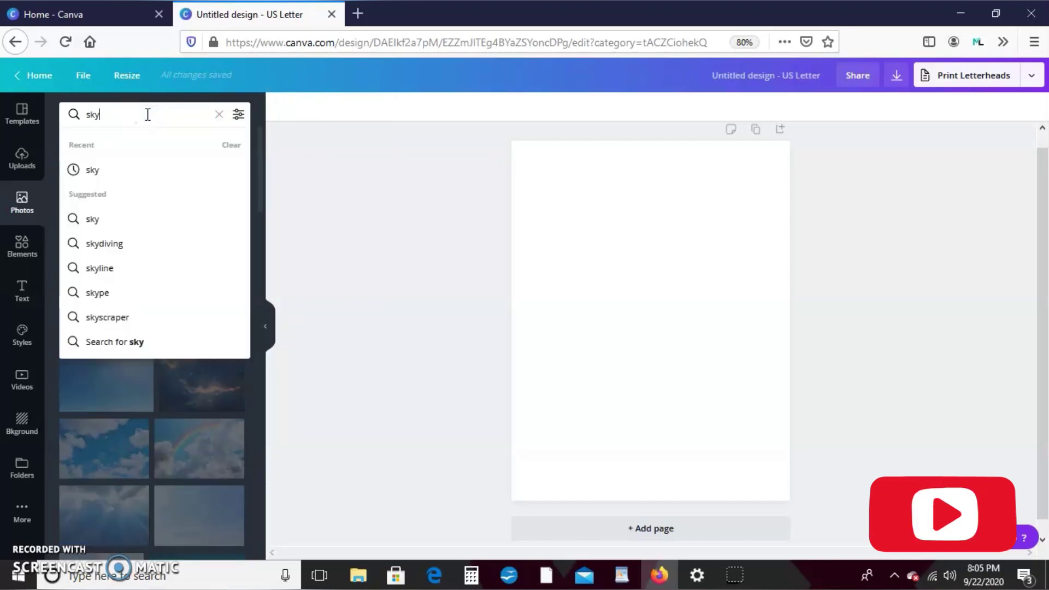
key("BackSpace")
key("BackSpace")
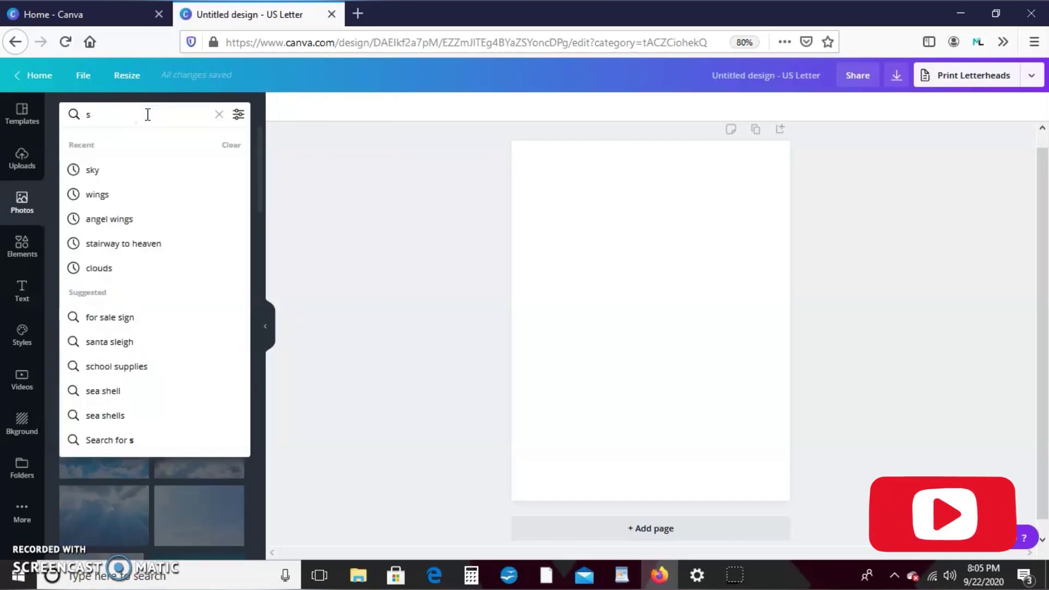
type("ta")
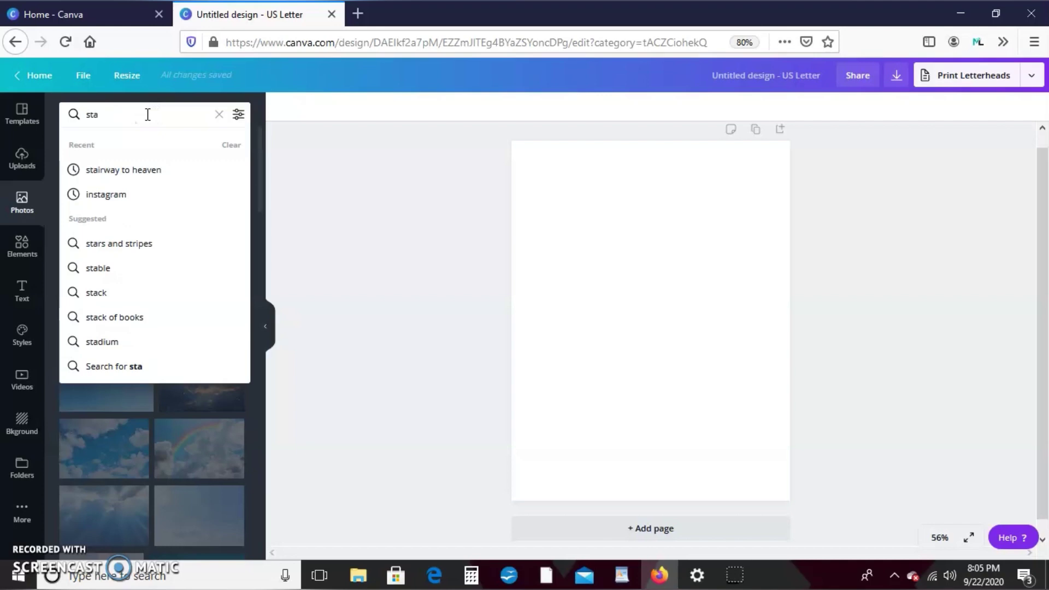
type("ir")
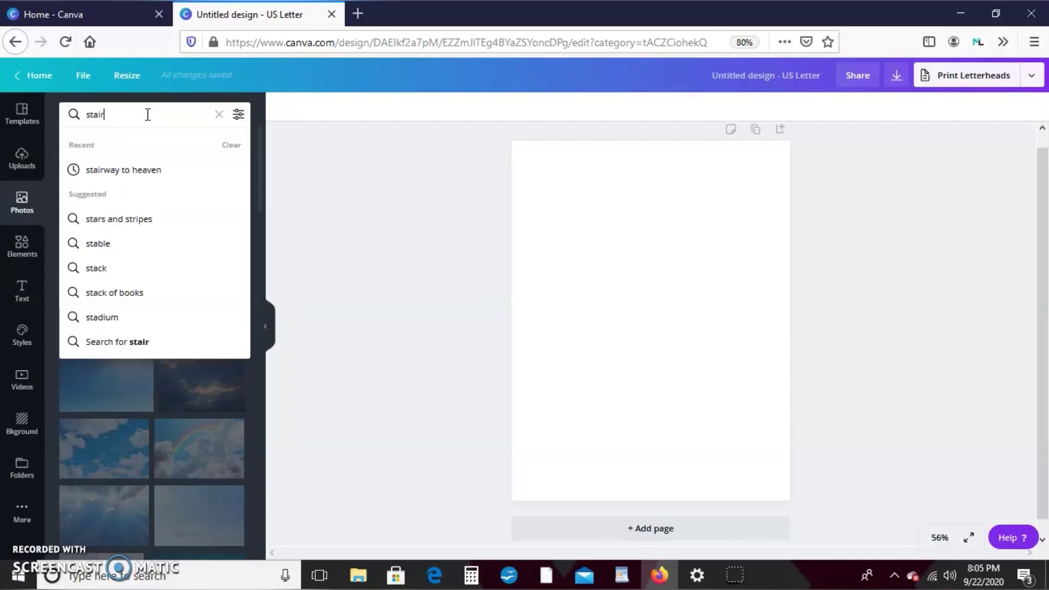
left_click(119, 176)
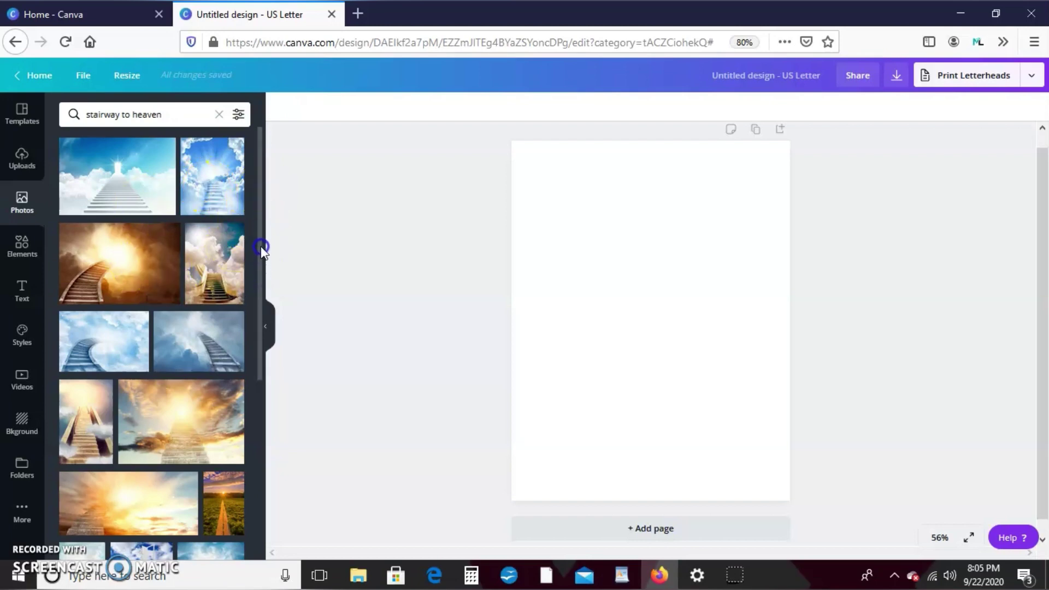
left_click_drag(261, 248, 277, 232)
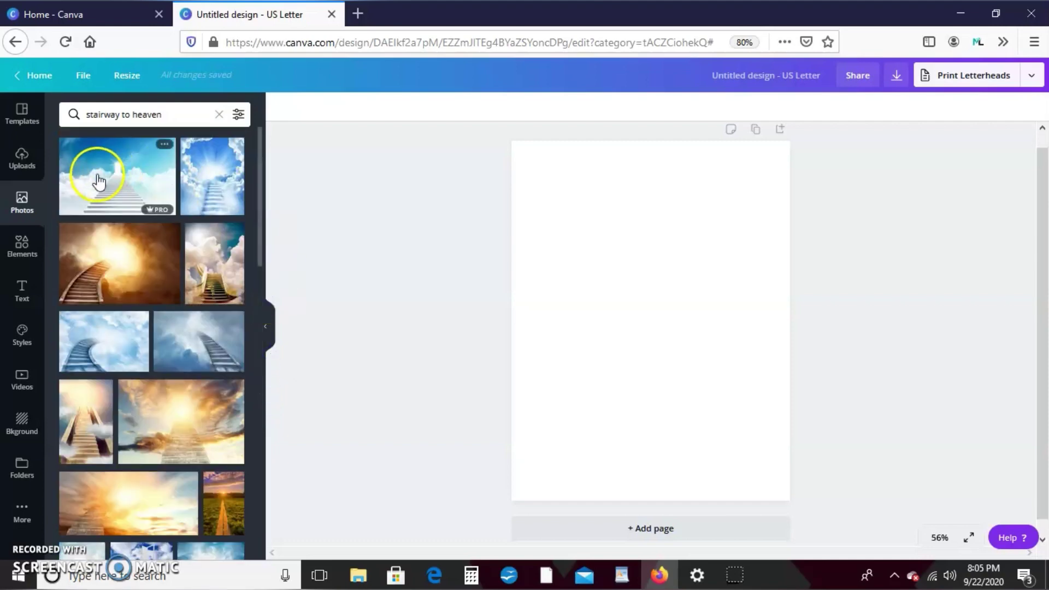
Add the stairway-into-clouds photo and set it as the page background.
left_click(233, 169)
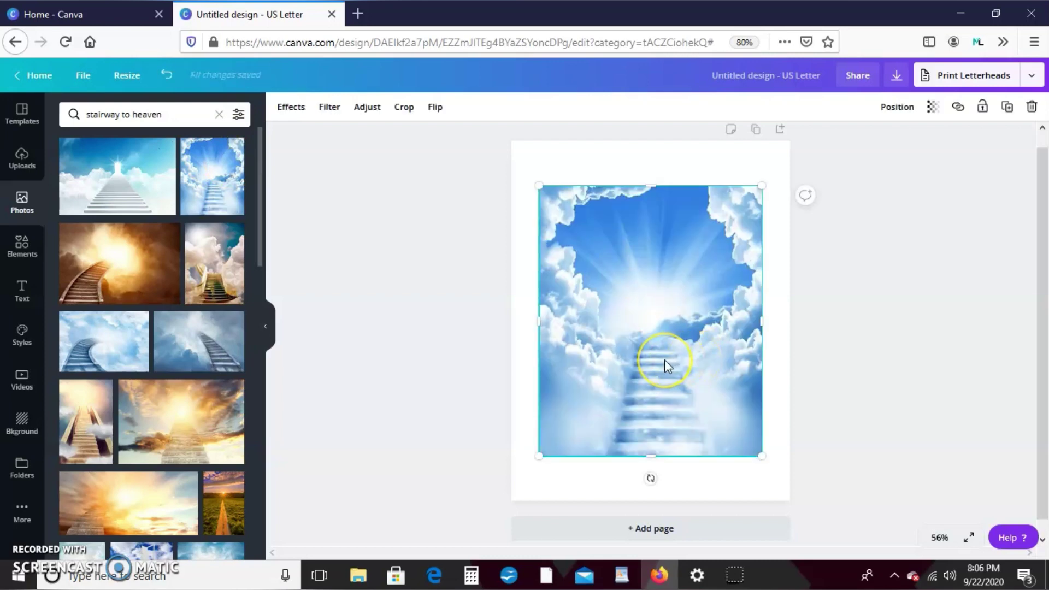
right_click(664, 360)
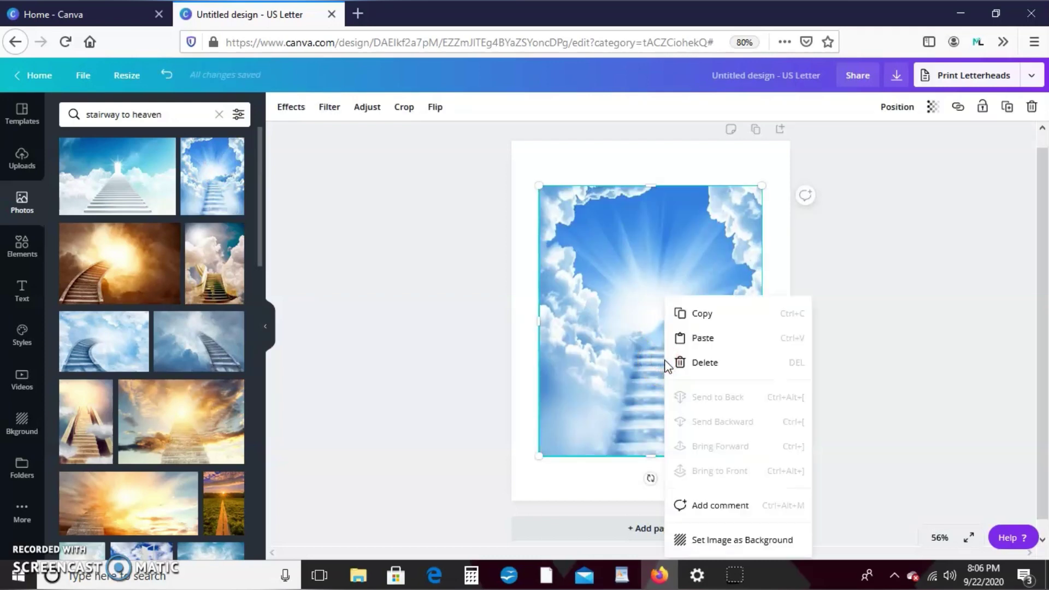
left_click(705, 544)
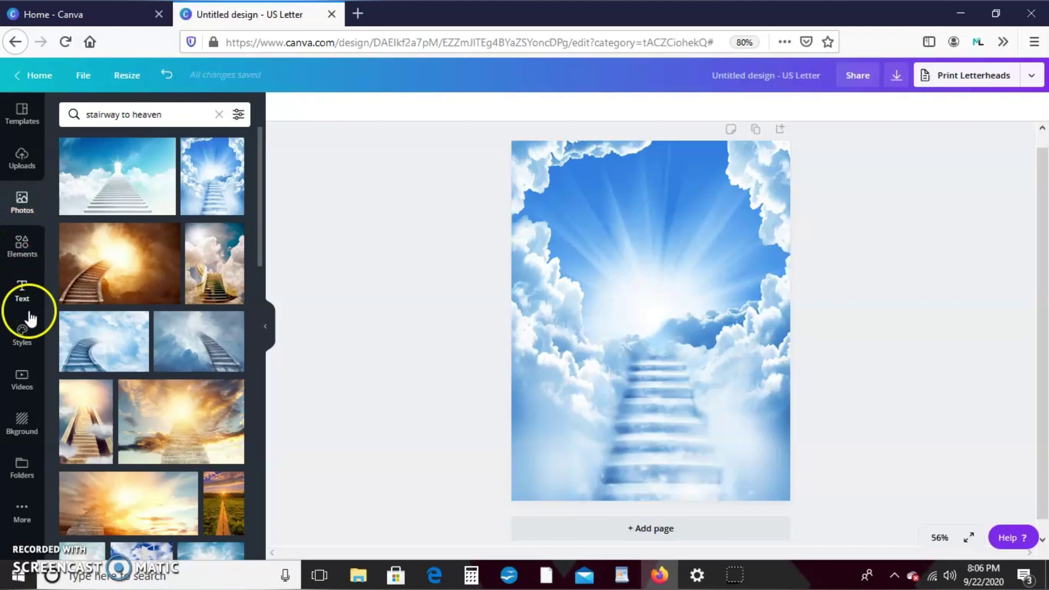
Add the uploaded crouching man in red sneakers photo to the page.
left_click(21, 163)
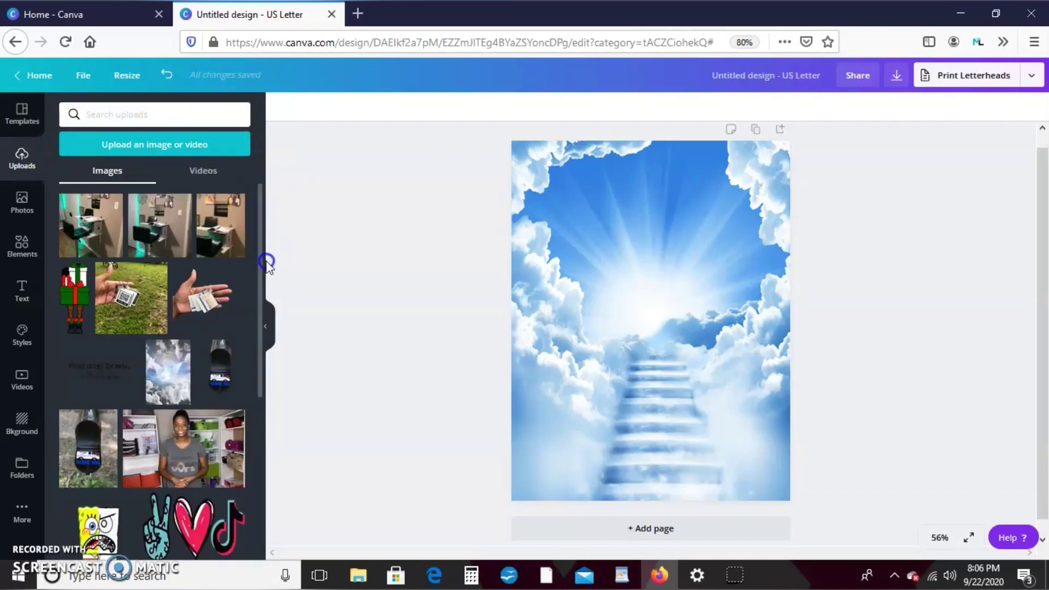
left_click_drag(259, 212, 277, 337)
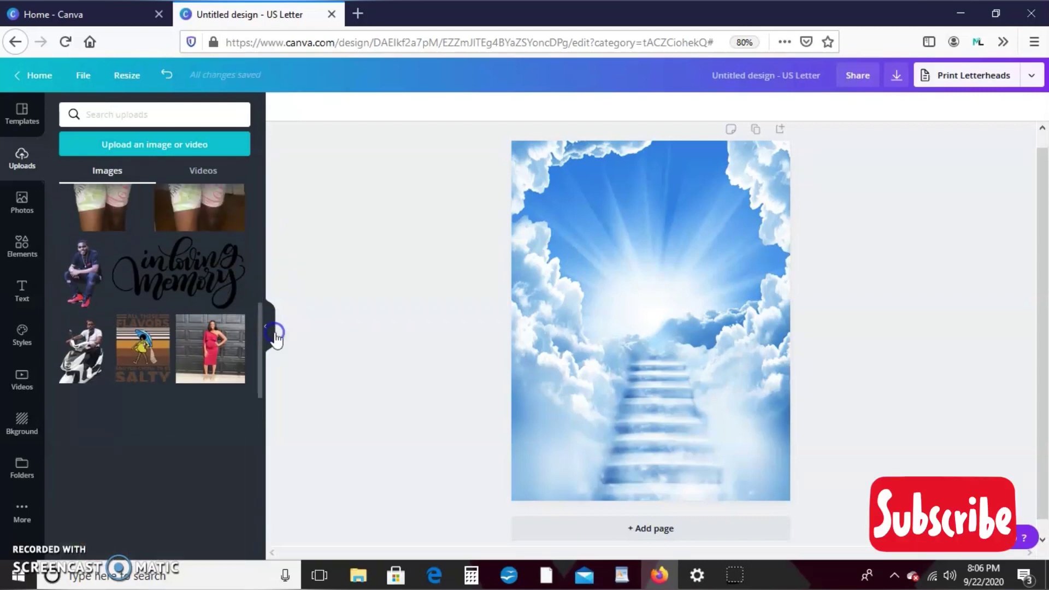
left_click(75, 269)
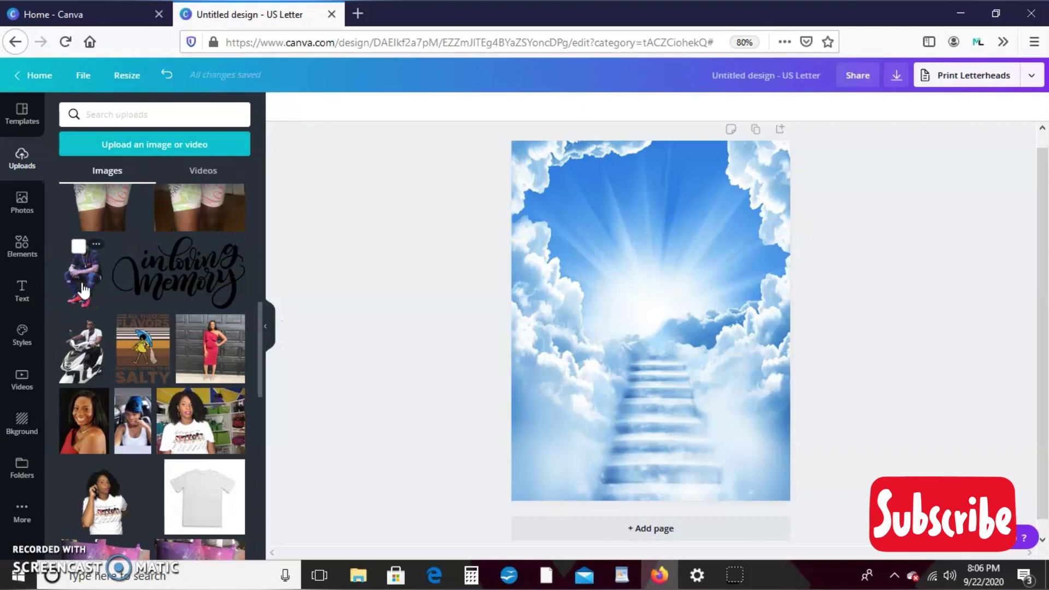
left_click(659, 294)
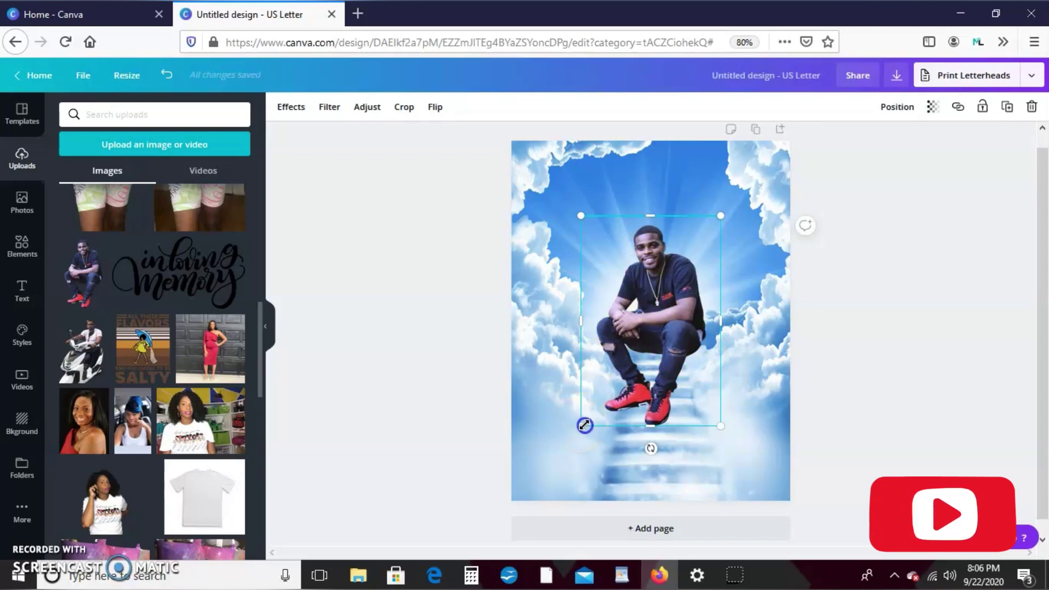
Resize the man to about 3.1 × 4.7 in and position him centrally on the stairs.
left_click_drag(606, 408, 627, 386)
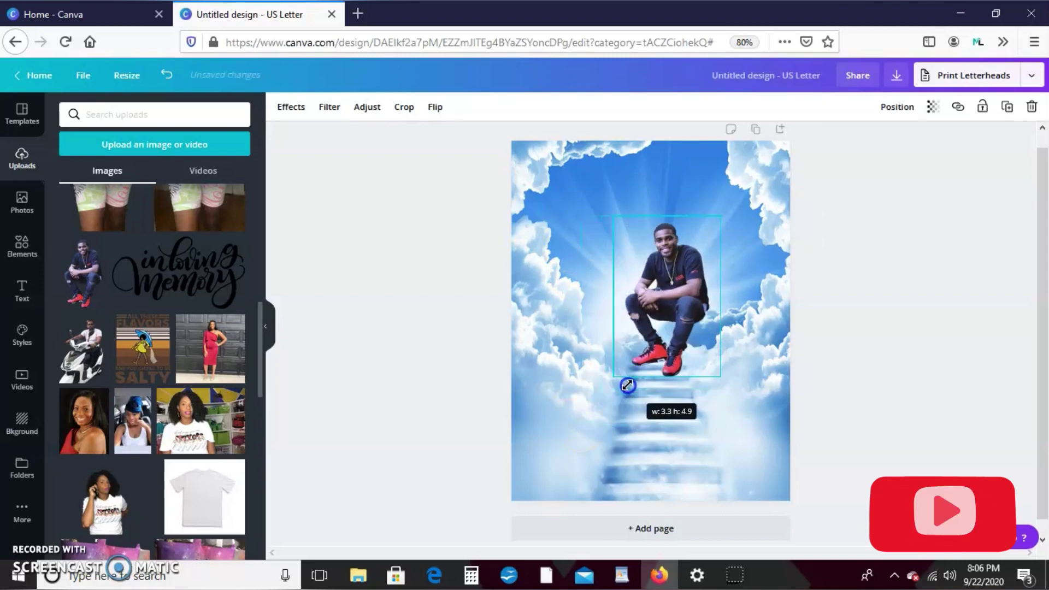
left_click_drag(676, 290, 664, 345)
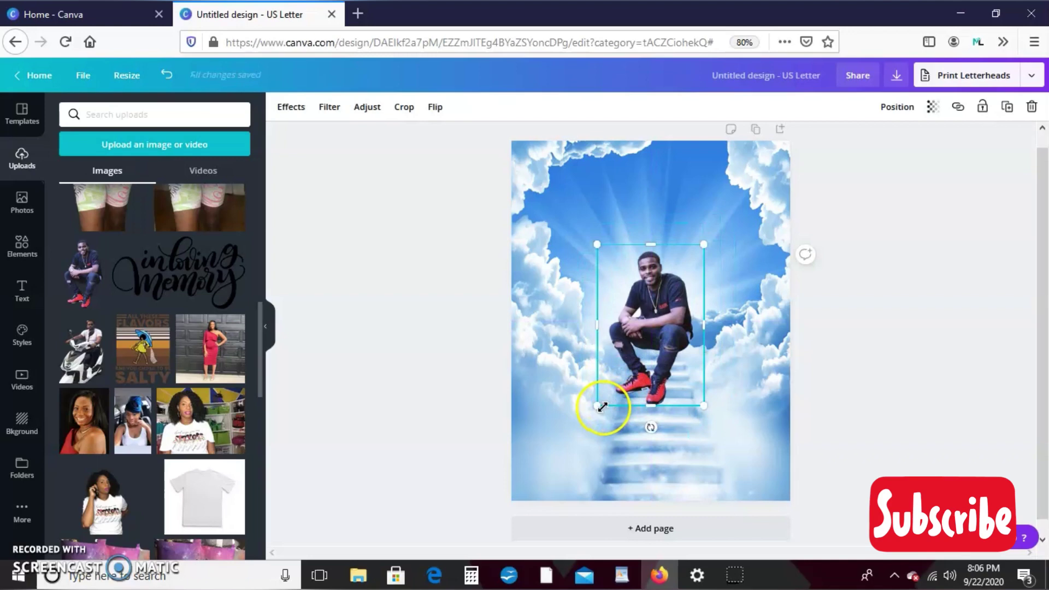
left_click_drag(570, 438, 577, 432)
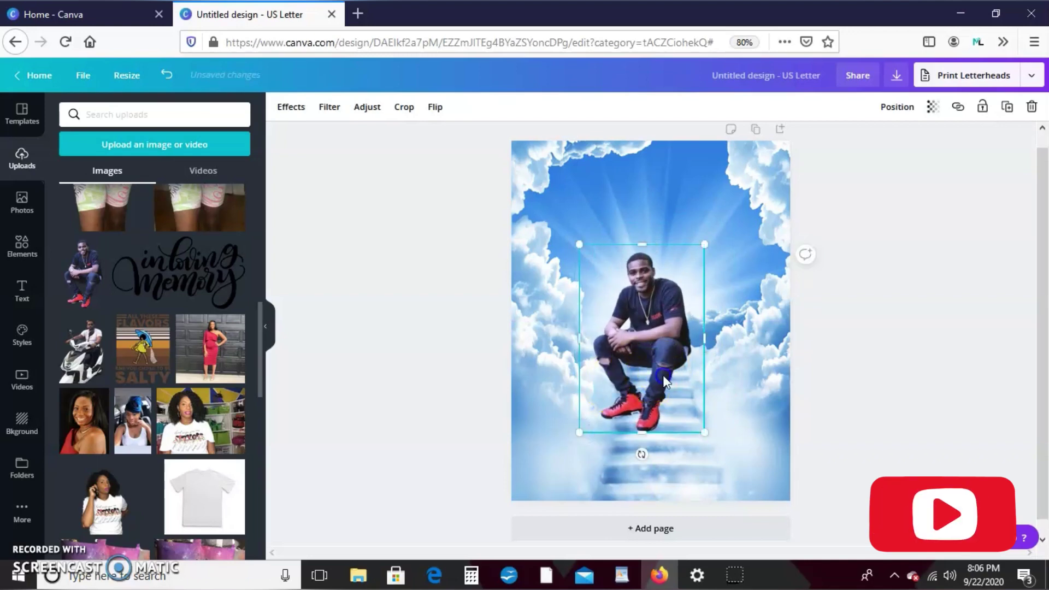
mouse_move(664, 381)
left_mouse_down()
mouse_move(688, 379)
mouse_move(670, 379)
left_mouse_up()
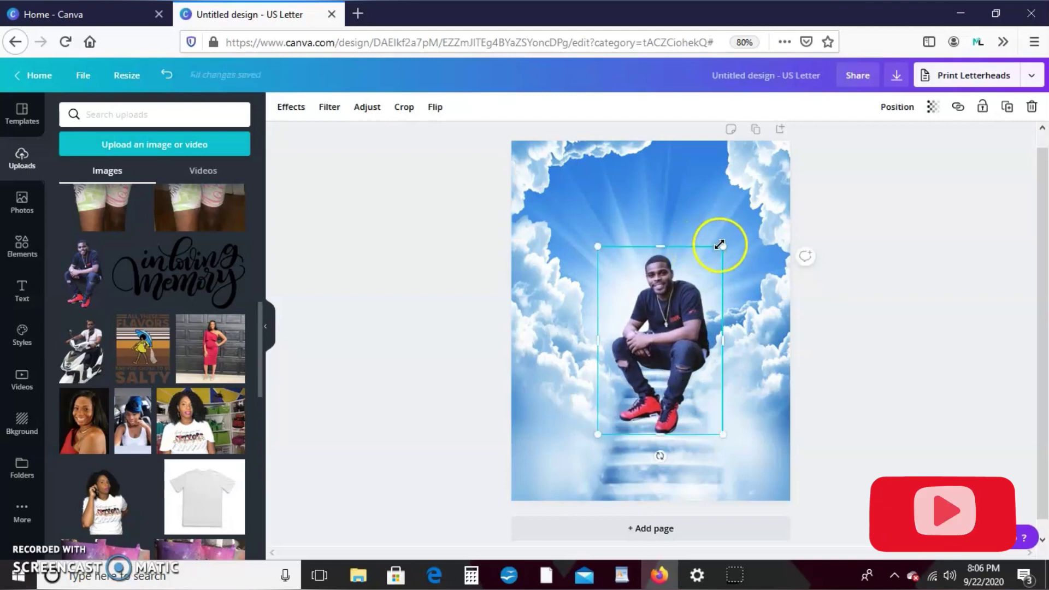
left_click_drag(720, 245, 689, 272)
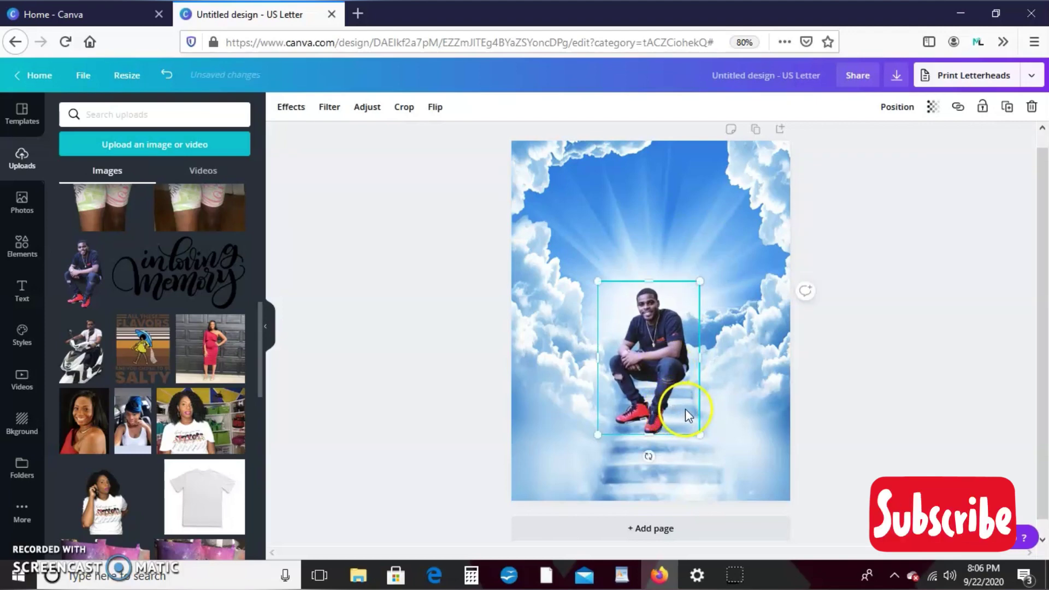
left_click(537, 448)
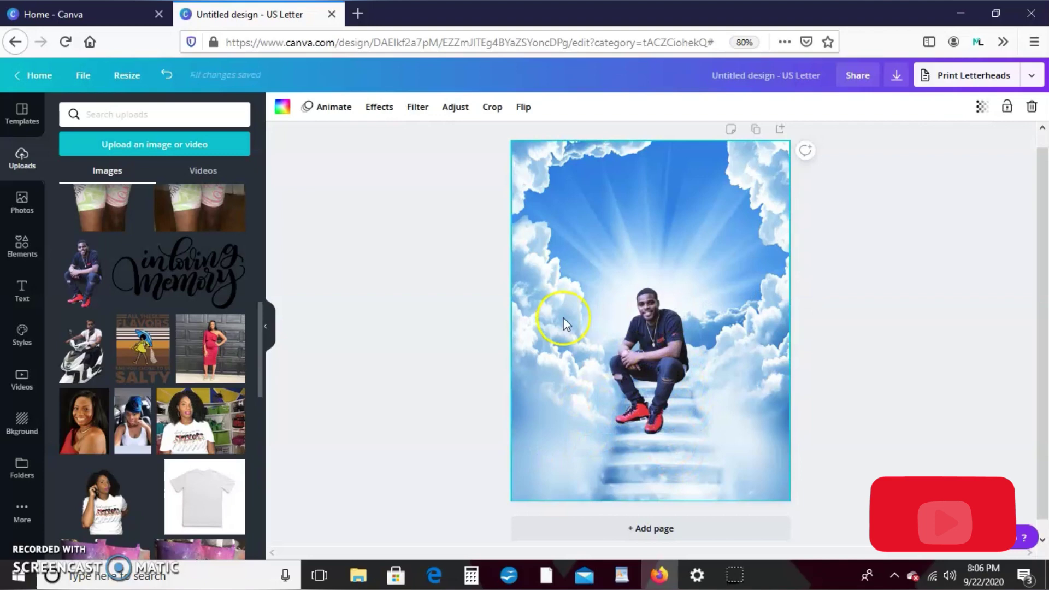
Place the 'in loving memory' script at the top, shrunk and centred above the man.
left_click(223, 271)
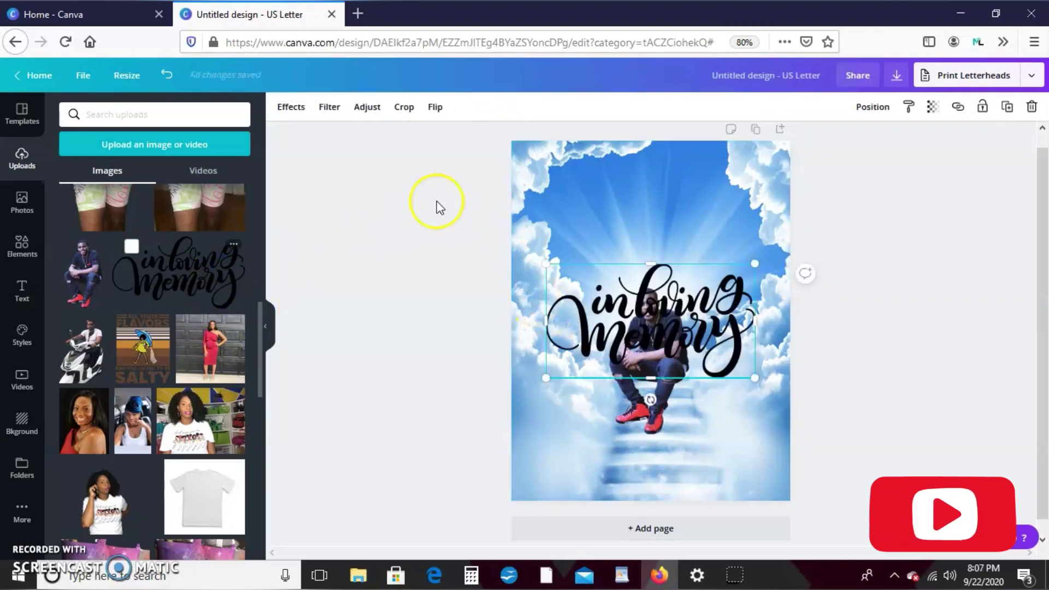
left_click(668, 348)
left_click_drag(667, 348, 670, 256)
left_click(556, 186)
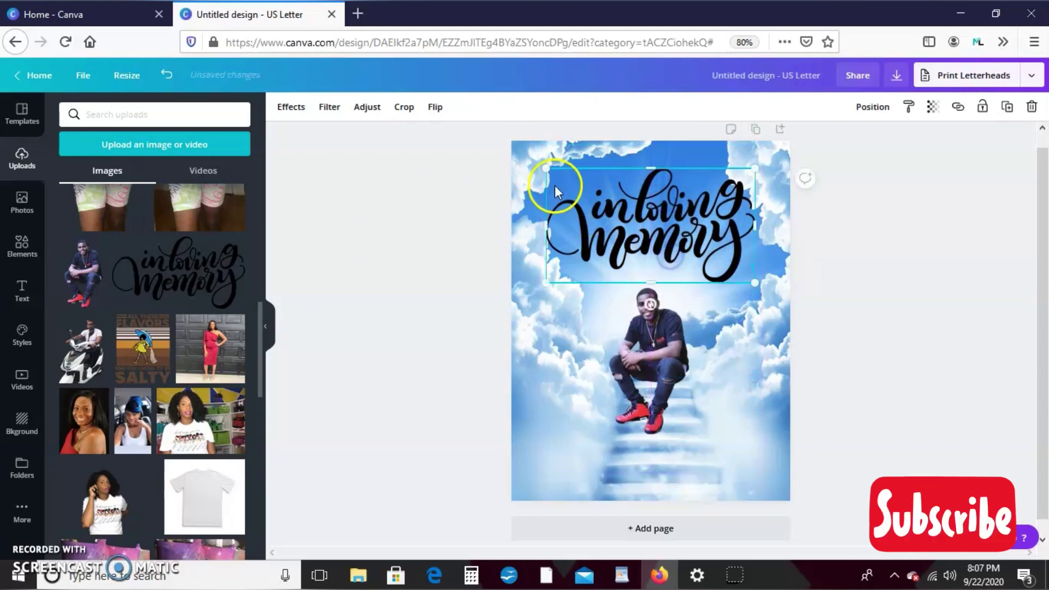
left_click_drag(564, 187, 628, 217)
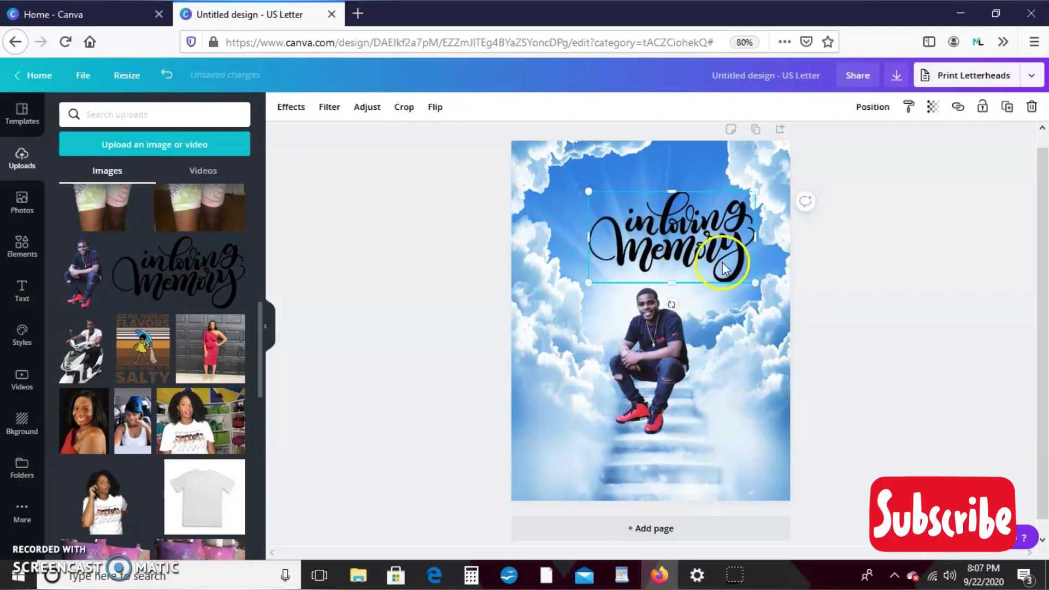
left_click_drag(721, 262, 693, 248)
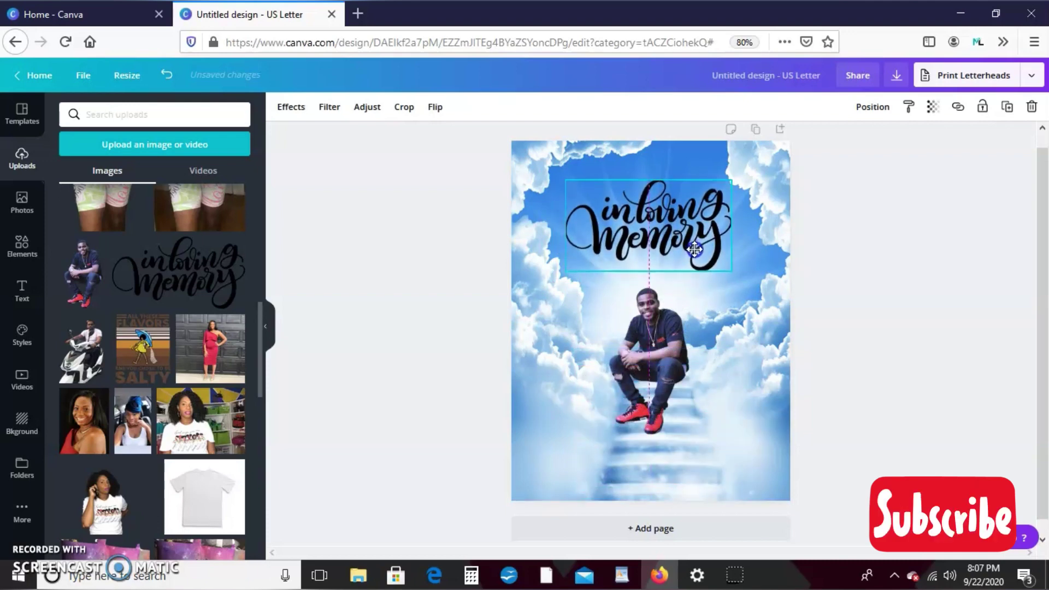
left_click(20, 211)
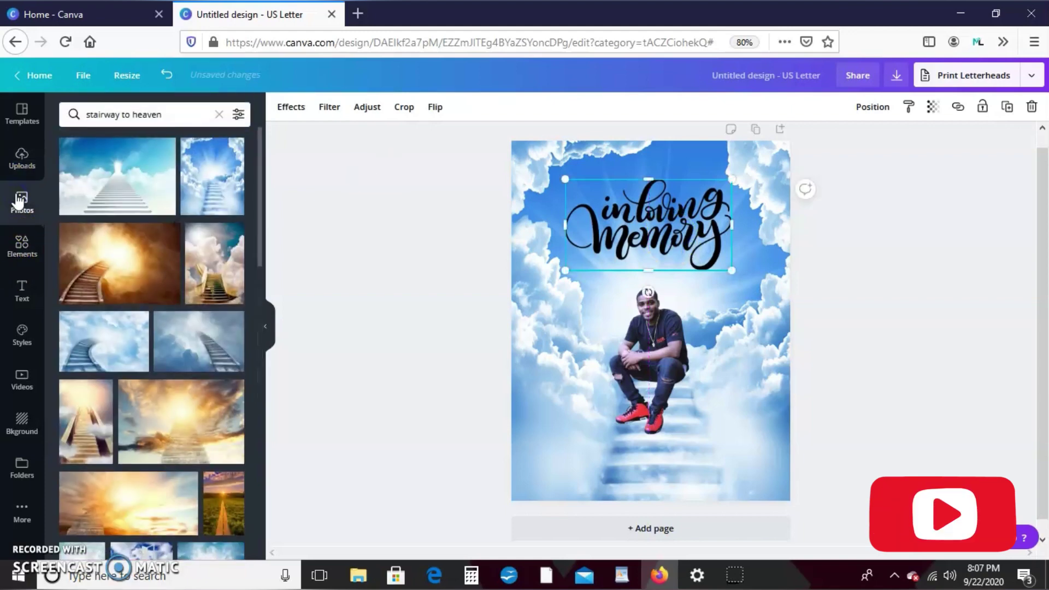
Replace the stairway search with an 'angel wings' photo search.
left_click(218, 116)
left_click(22, 249)
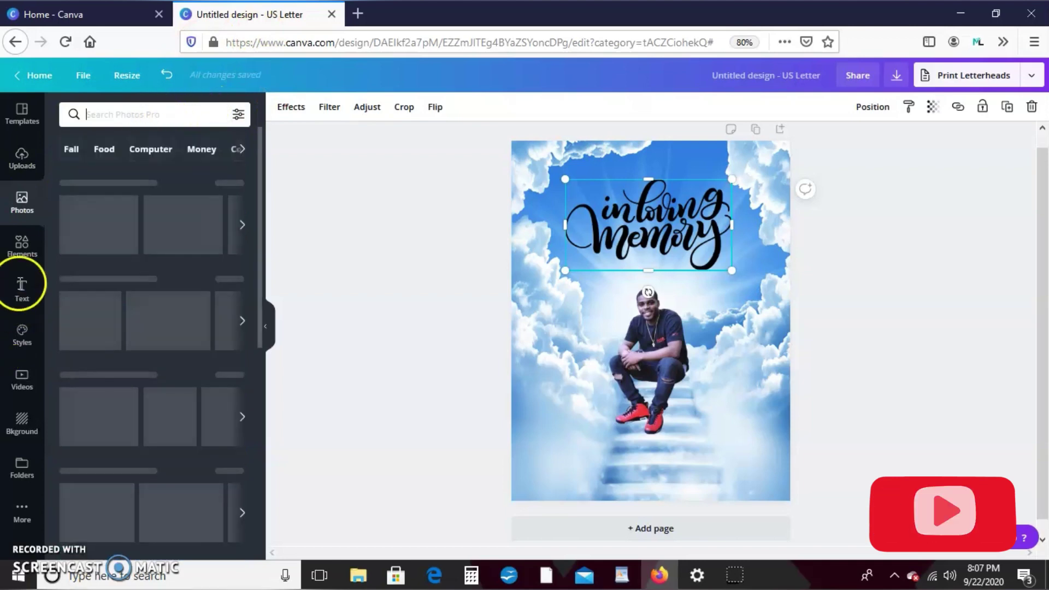
left_click(137, 117)
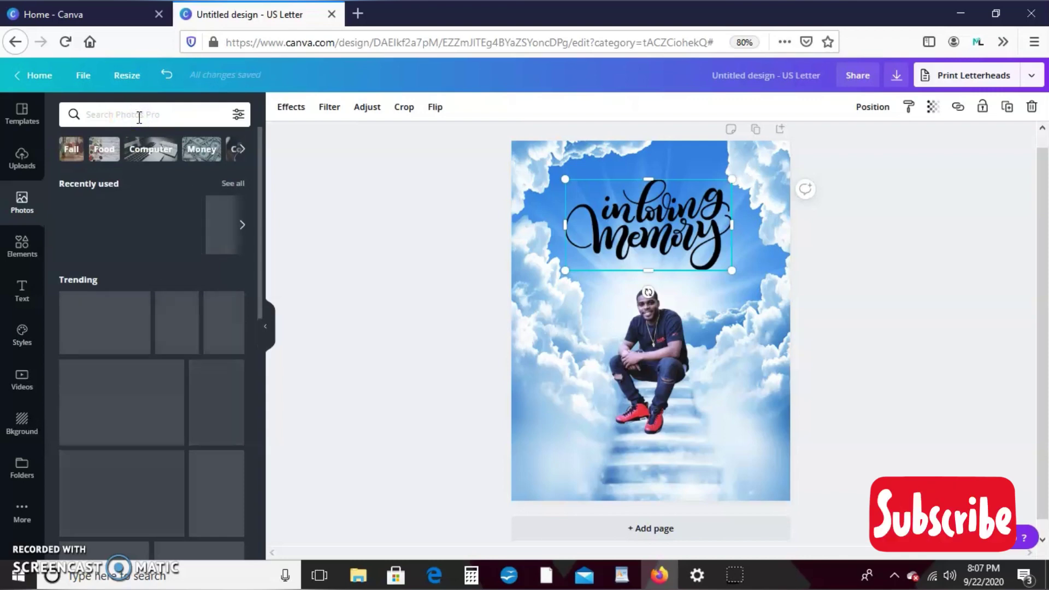
type("ange")
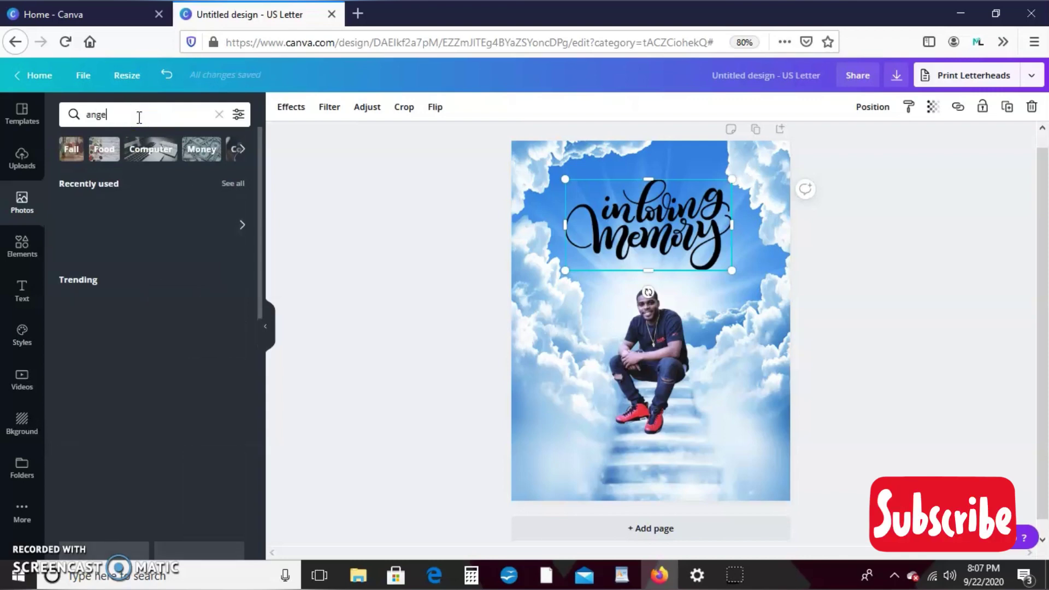
type("l wings")
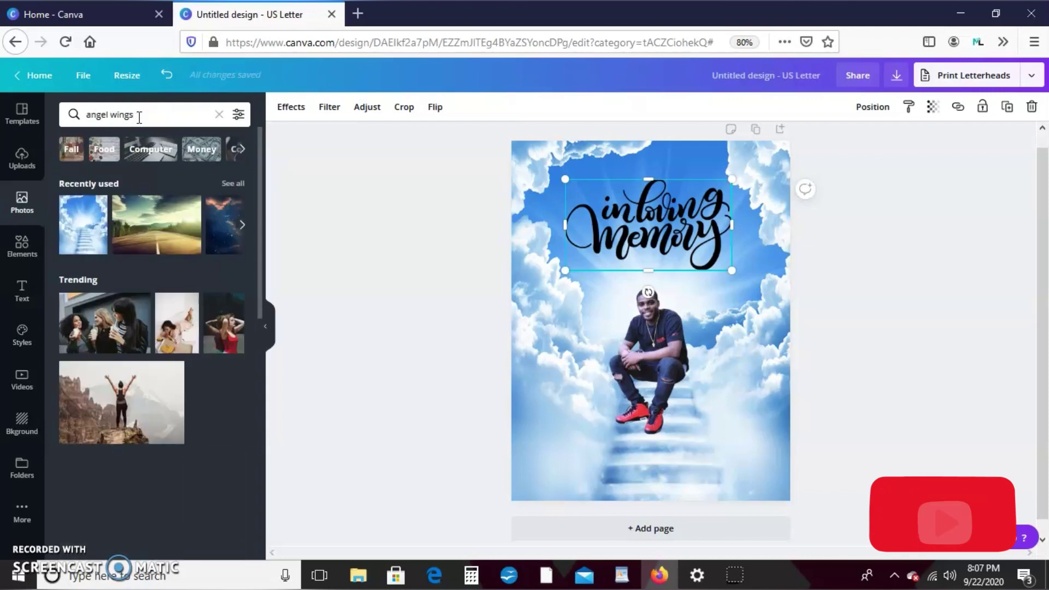
key("Return")
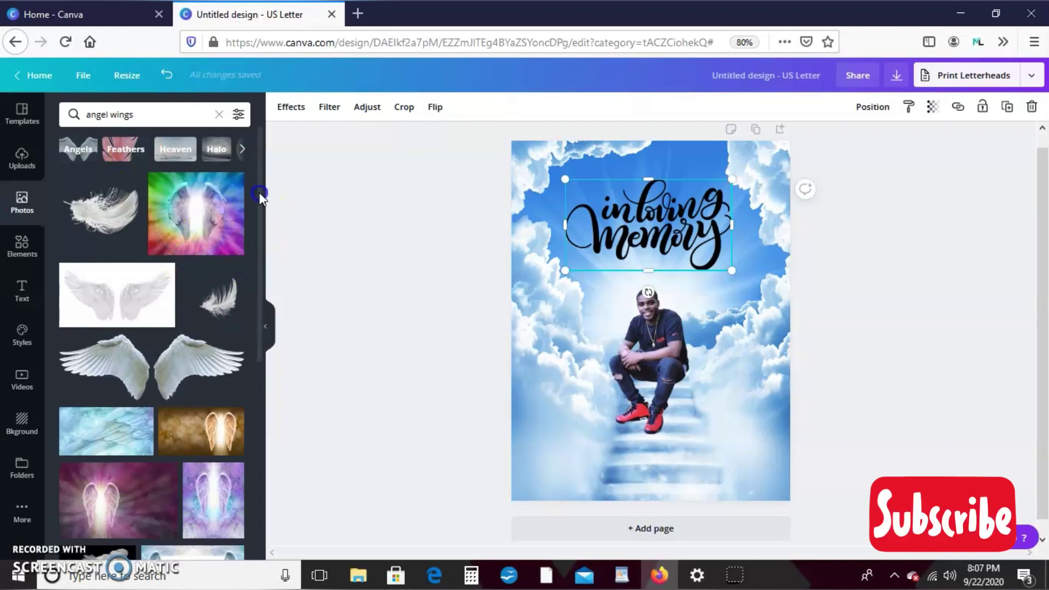
Scroll the results and add the white angel wings photo to the page.
scroll(251, 248, "down", 1)
left_click_drag(251, 247, 262, 488)
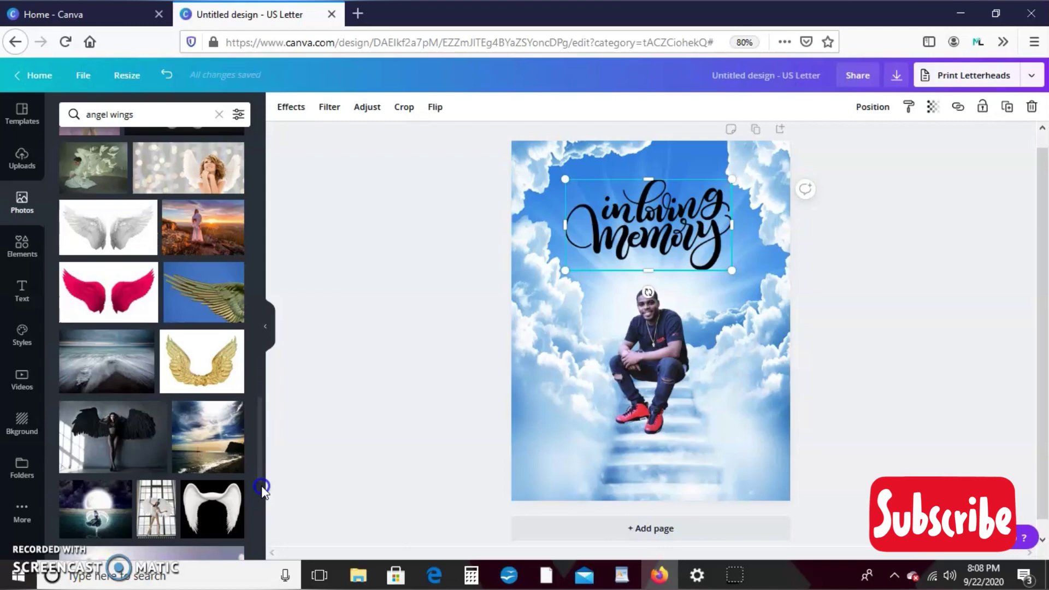
mouse_move(263, 488)
left_mouse_down()
mouse_move(264, 382)
mouse_move(257, 468)
left_mouse_up()
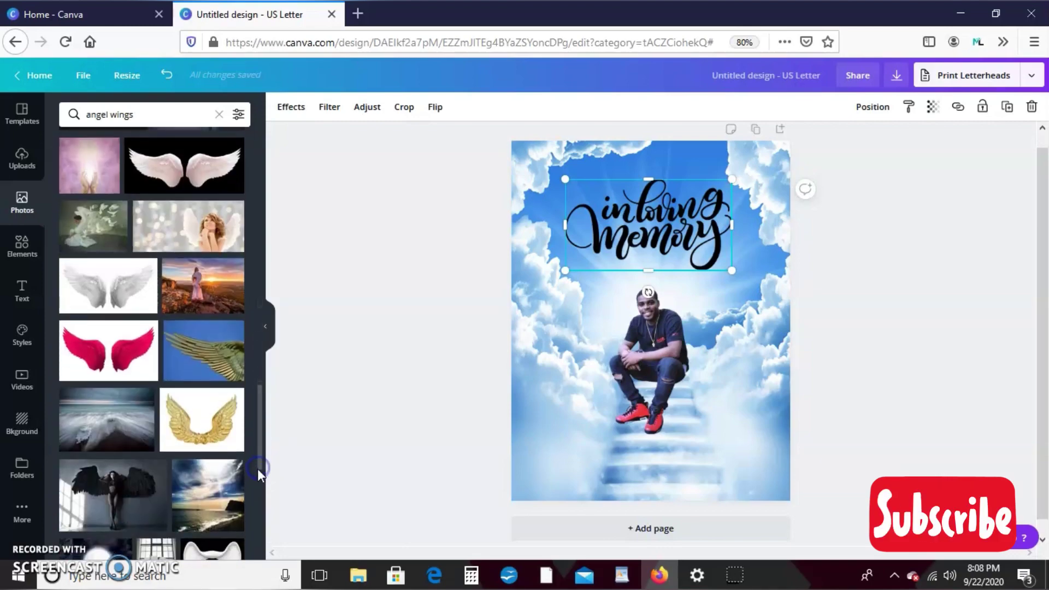
left_click_drag(263, 403, 256, 434)
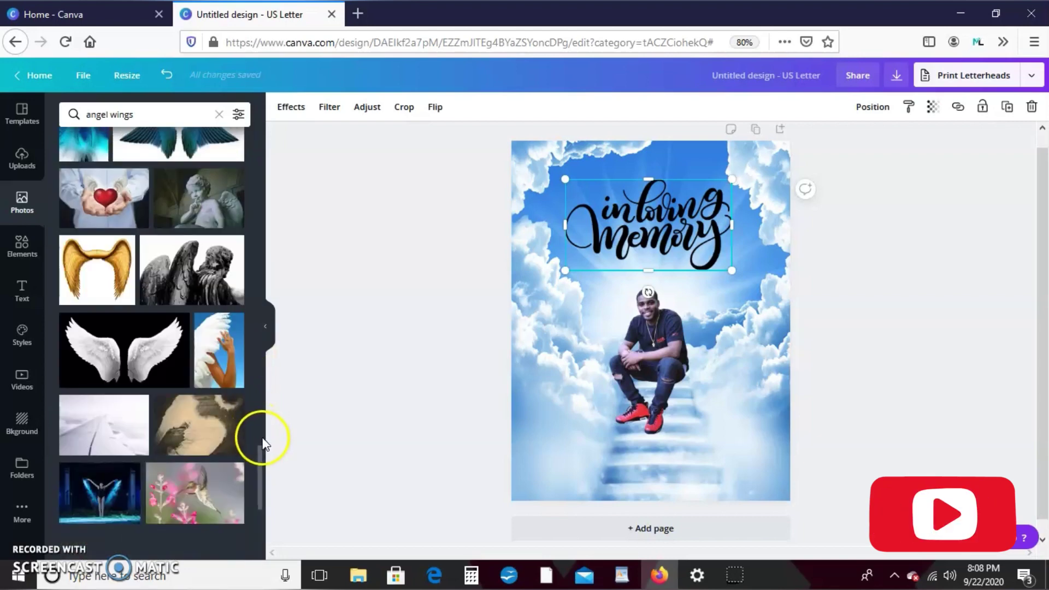
left_click(134, 348)
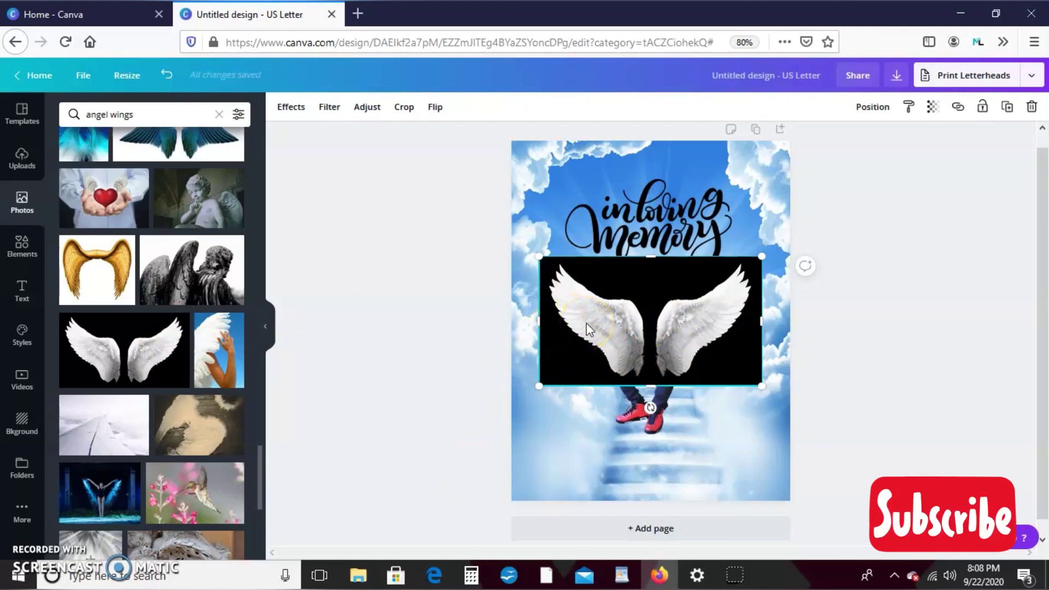
Strip the wings' black backdrop with Background Remover, then resize and centre them on the man's shoulders.
left_click(287, 109)
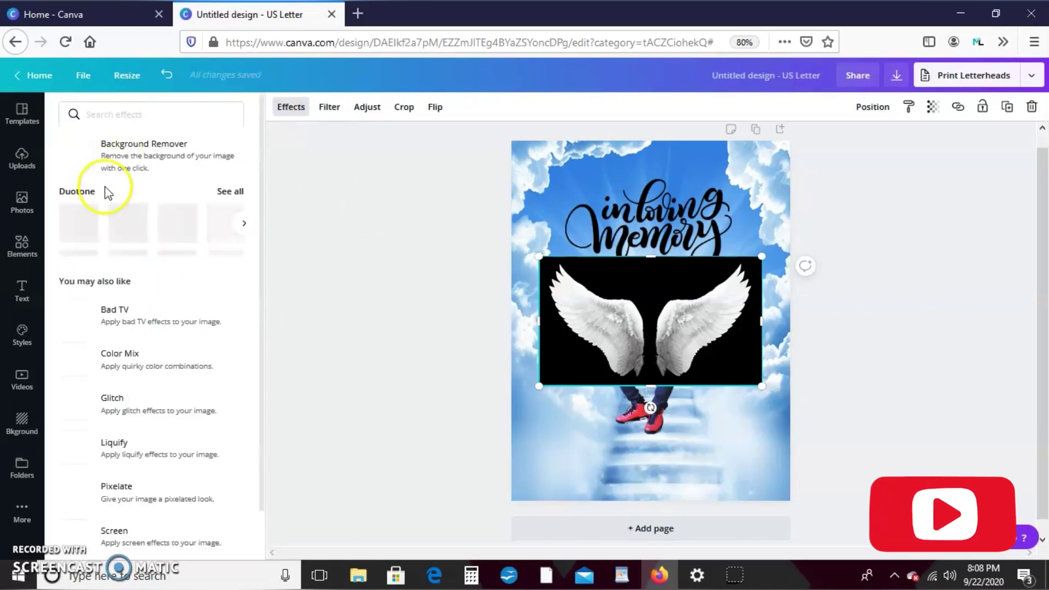
left_click(92, 159)
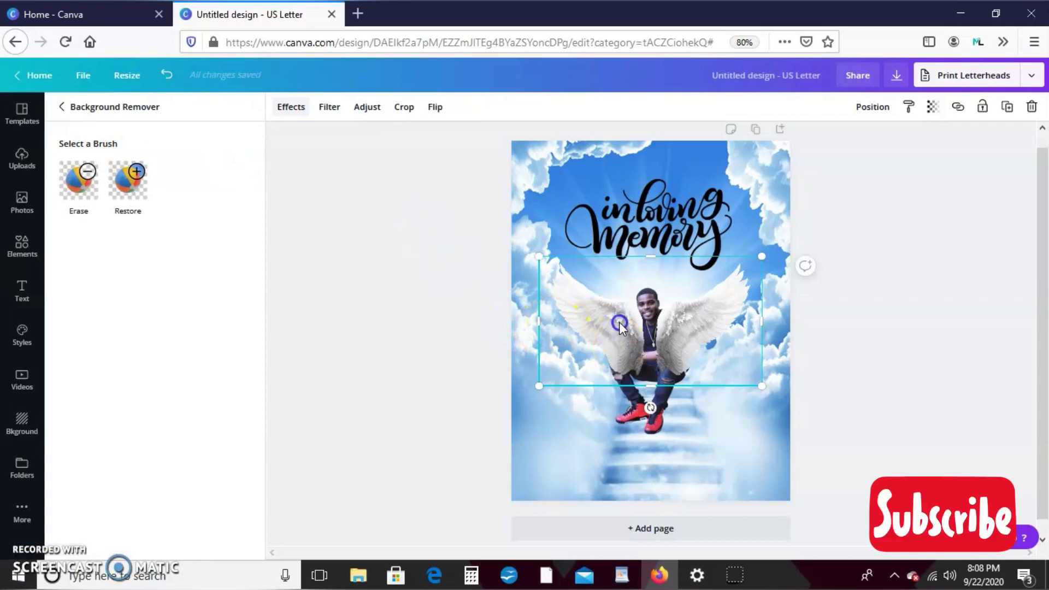
left_click_drag(619, 323, 621, 342)
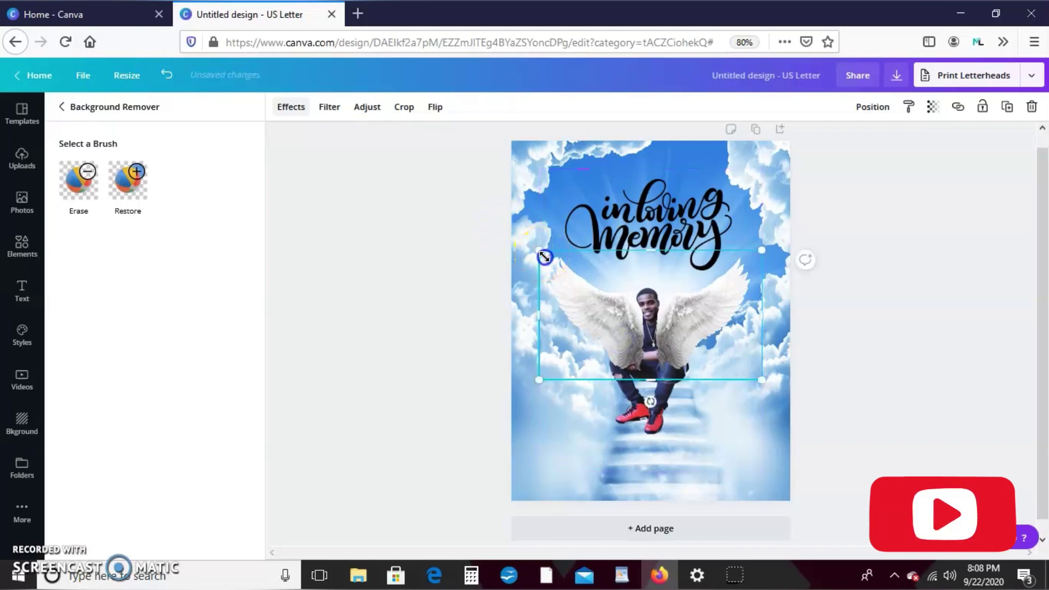
left_click_drag(541, 251, 577, 281)
left_click_drag(710, 349, 689, 333)
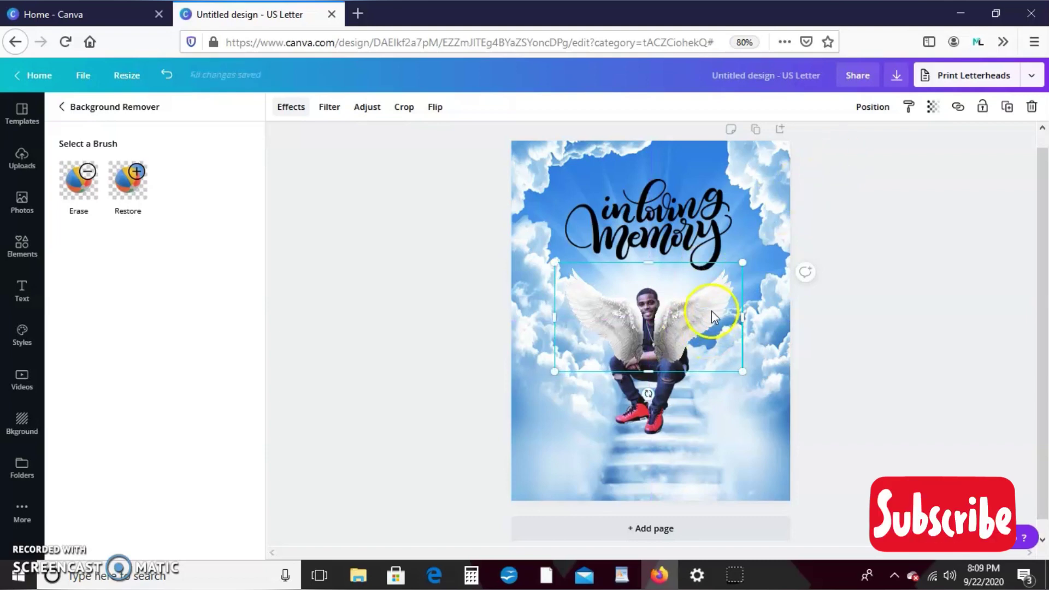
Send the angel wings backward behind the man and nudge them slightly right and down.
left_click(870, 108)
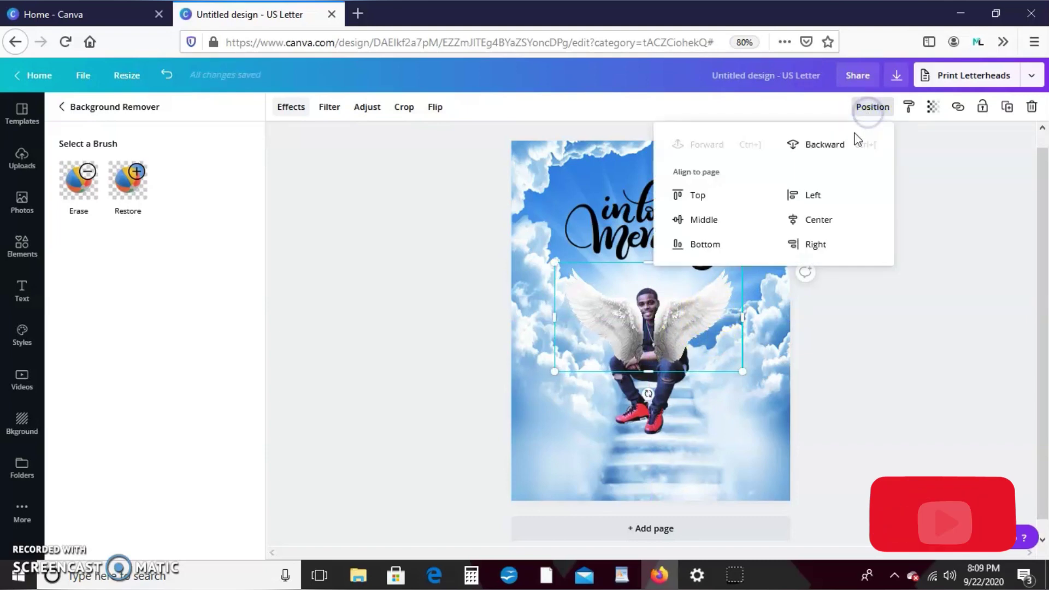
left_click(832, 147)
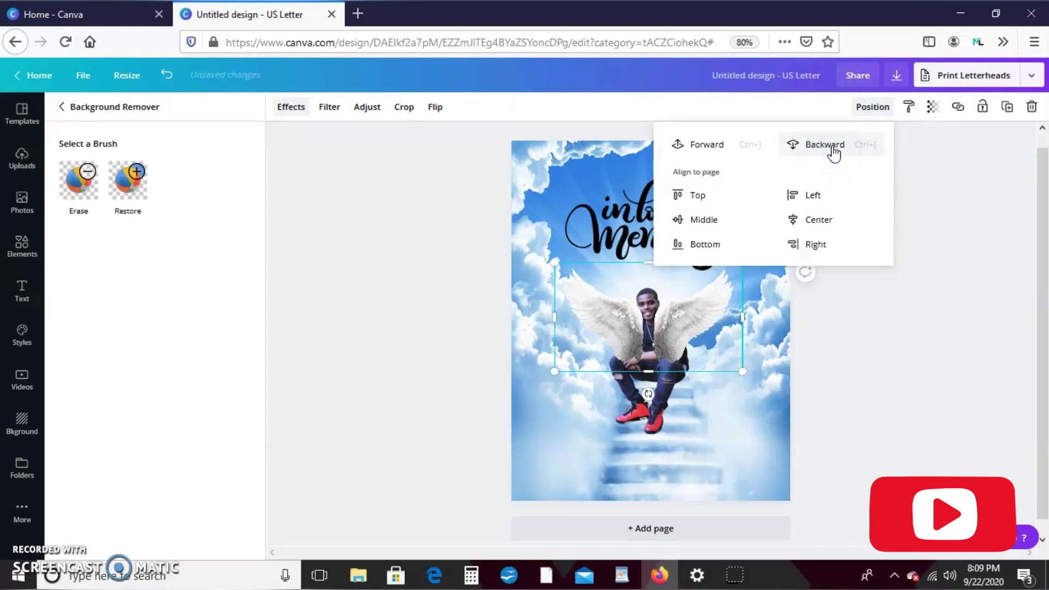
left_click(840, 147)
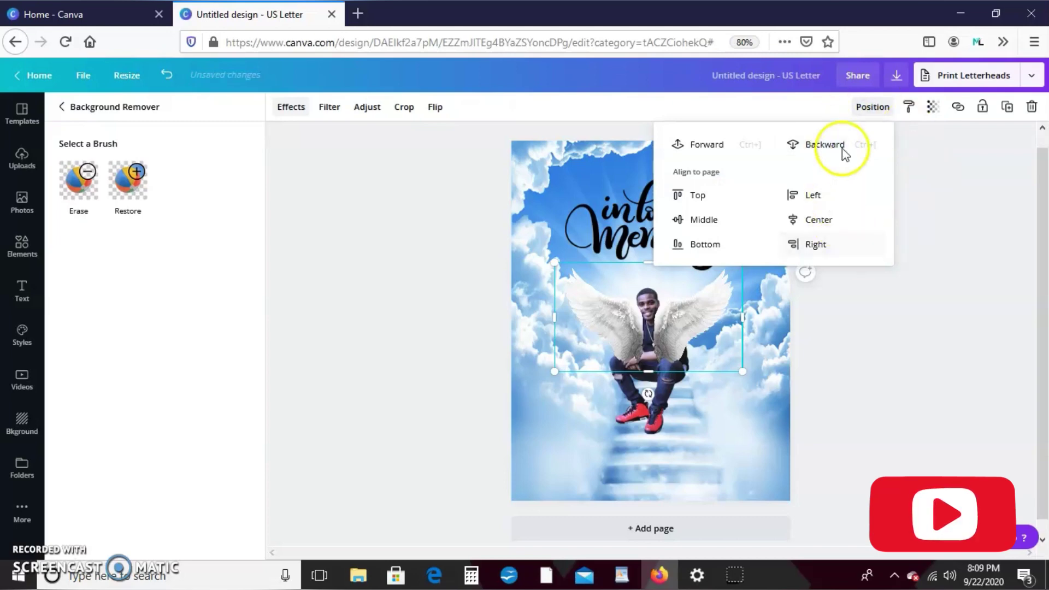
left_click(803, 144)
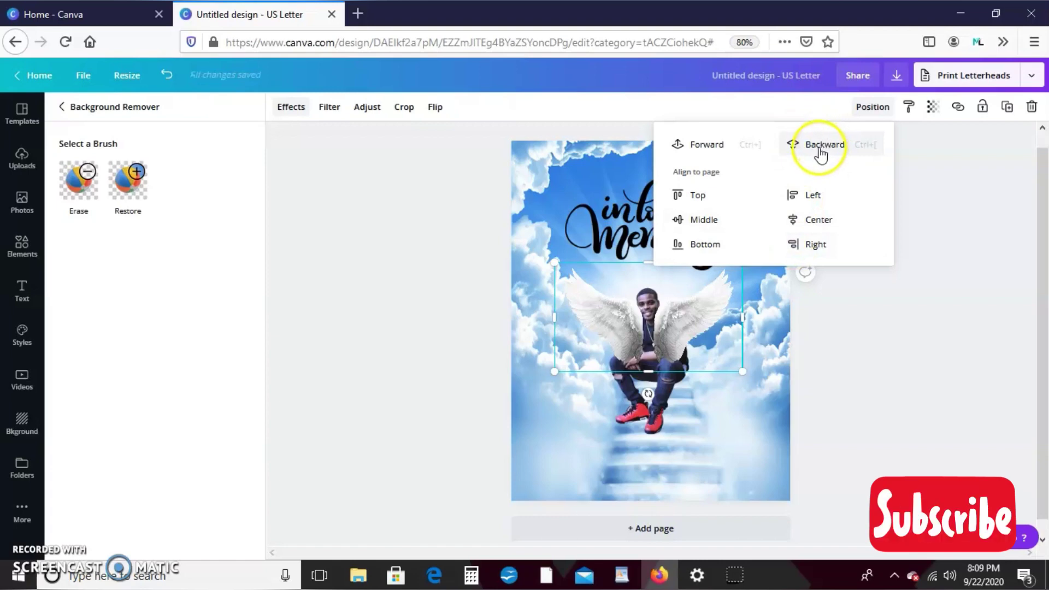
left_click(821, 153)
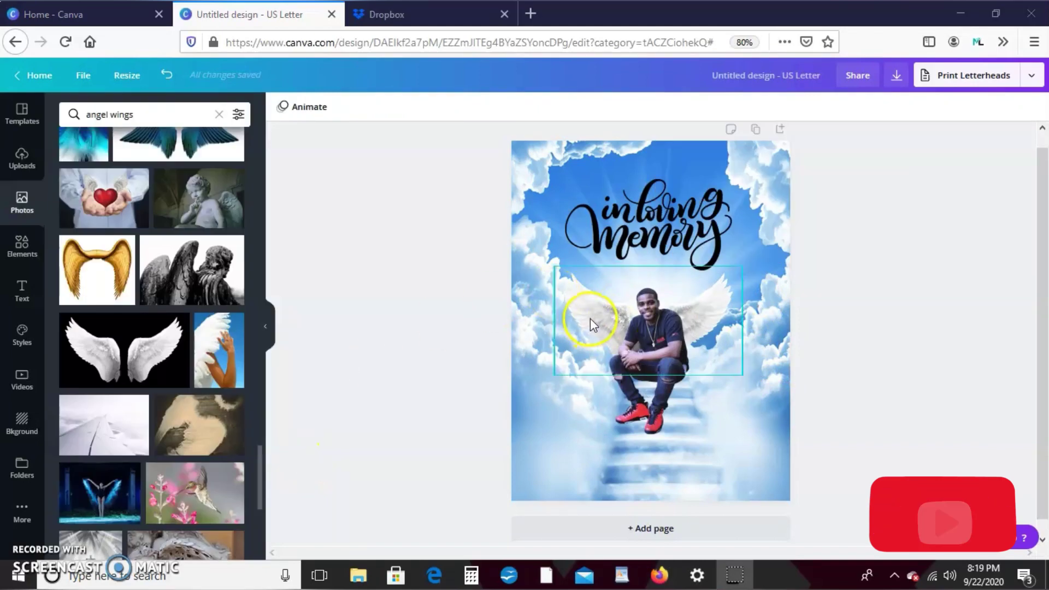
left_click(590, 319)
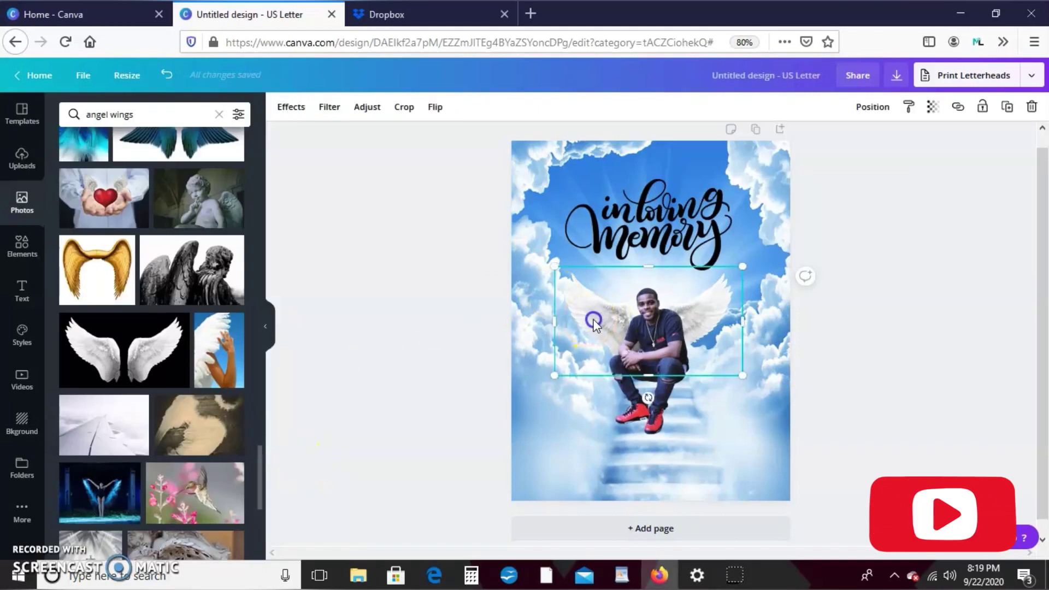
left_click_drag(590, 318, 599, 323)
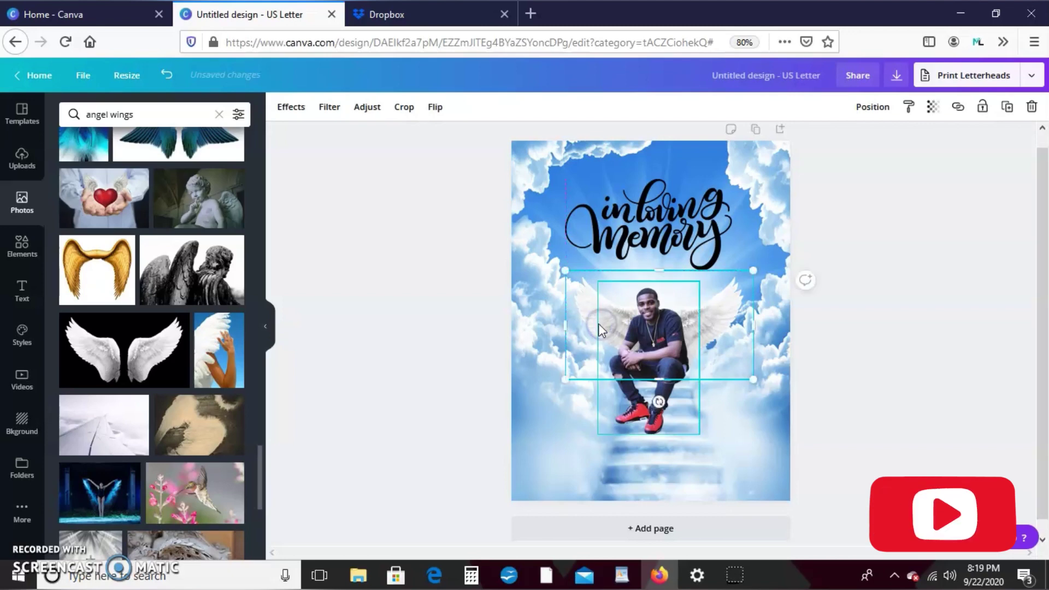
left_click(548, 452)
Move the 'in loving memory' script slightly lower, then select the cloud background.
left_click(709, 196)
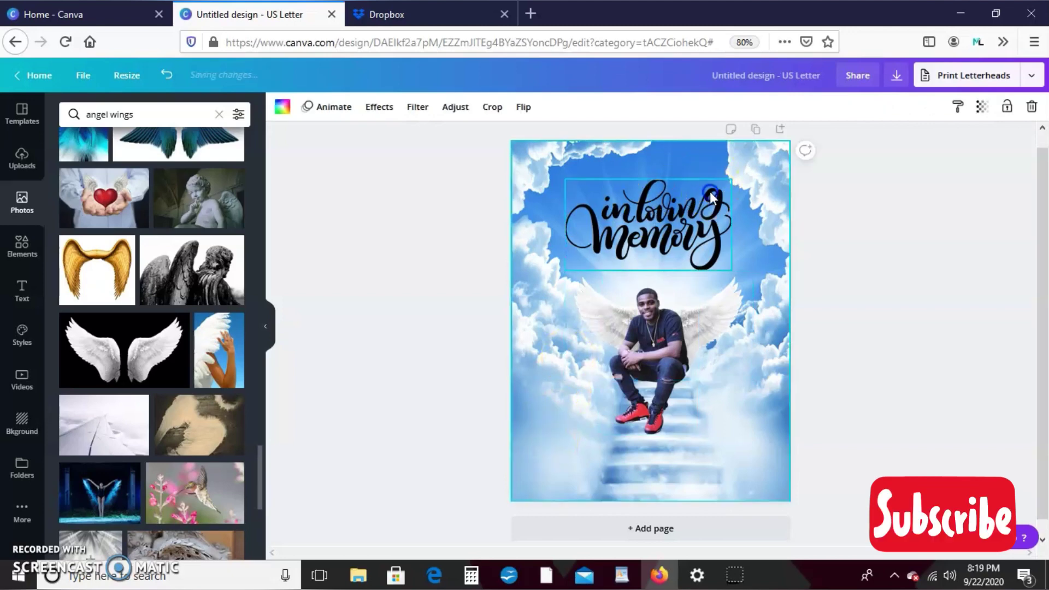
left_click_drag(704, 207, 706, 218)
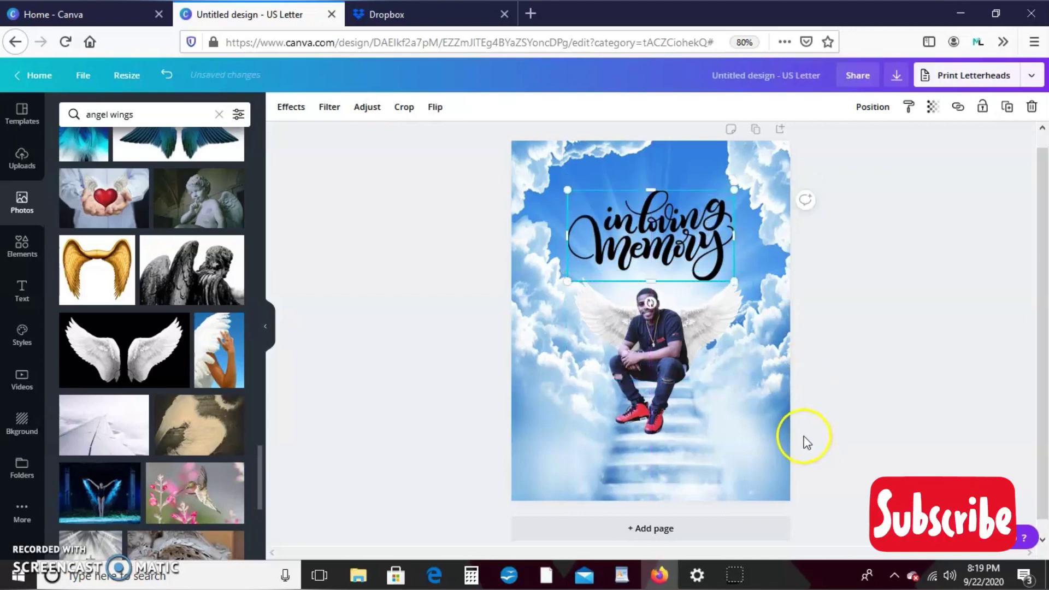
left_click(803, 435)
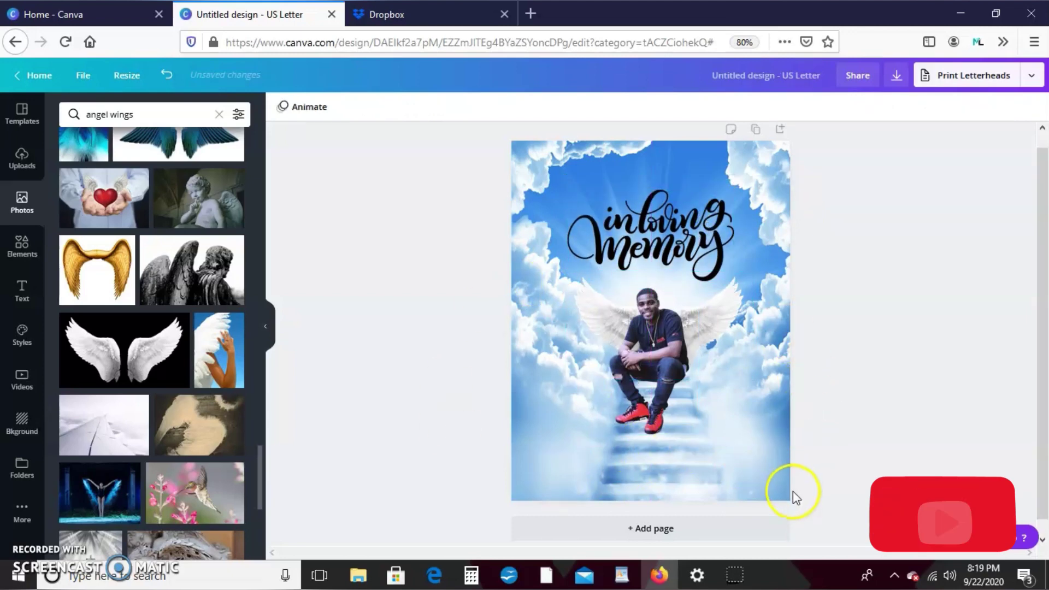
left_click(579, 437)
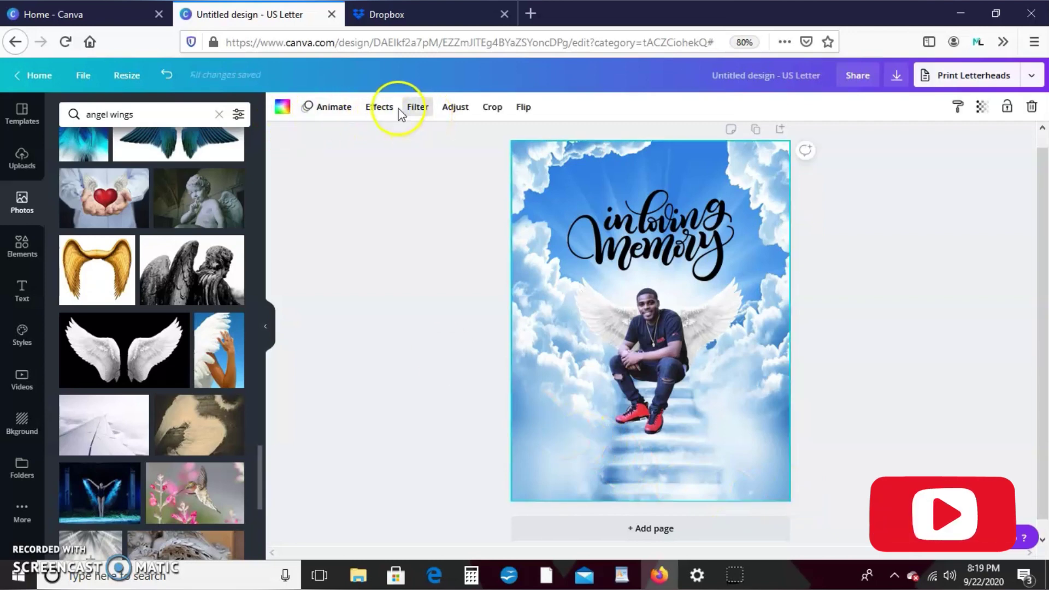
Preview Epic, Festive, Summer and Solar, then give the background the Selfie filter at intensity 27.
left_click(417, 108)
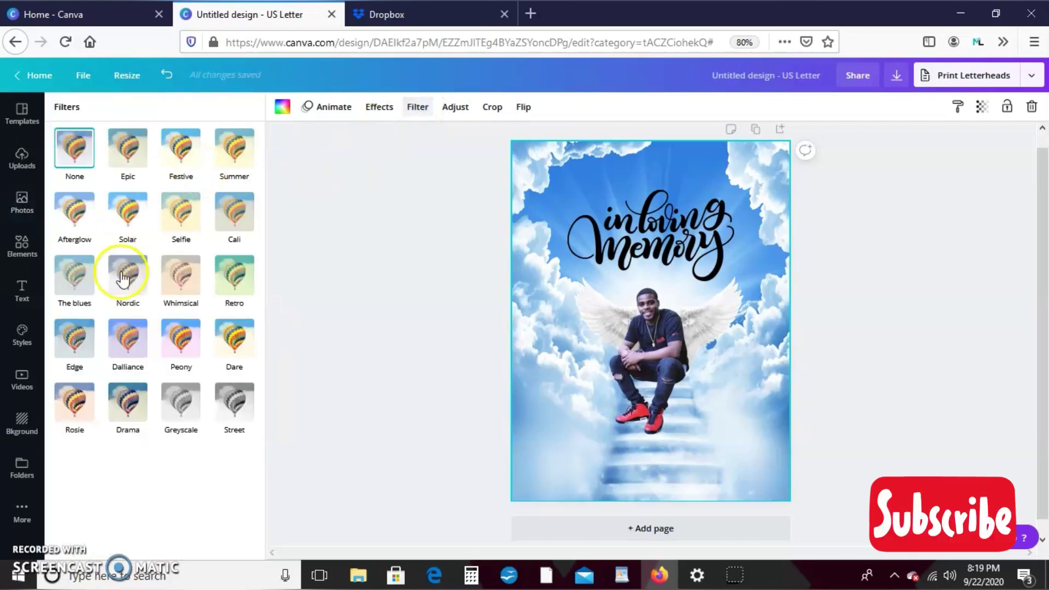
left_click(133, 159)
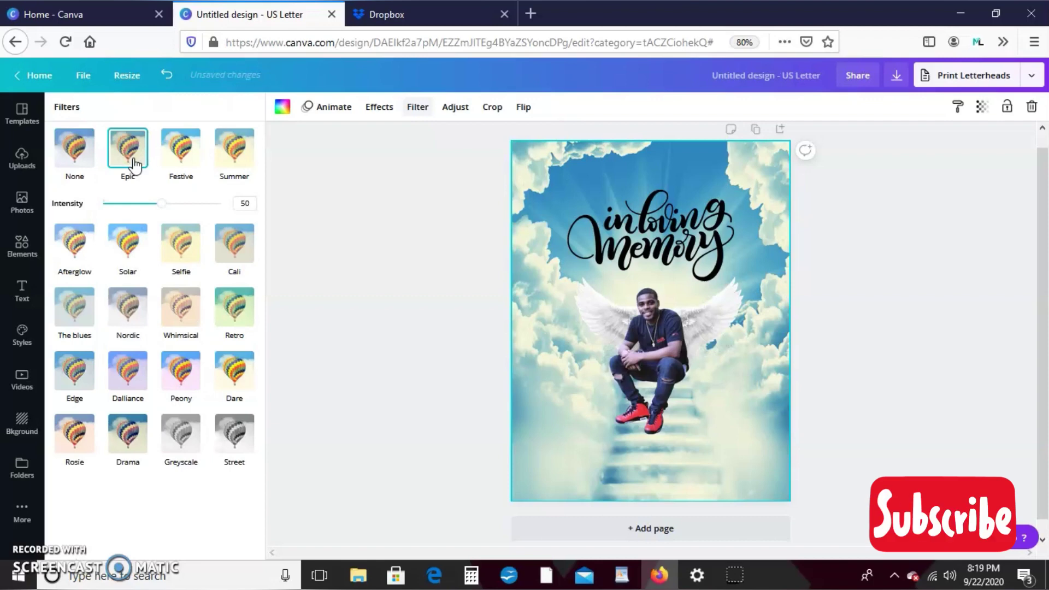
left_click(172, 163)
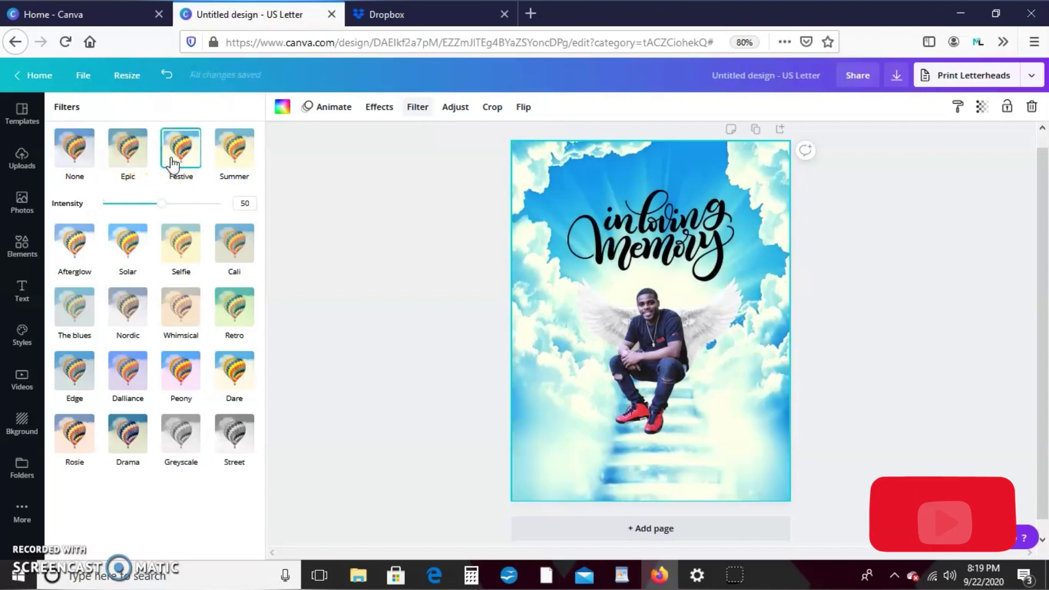
left_click(242, 145)
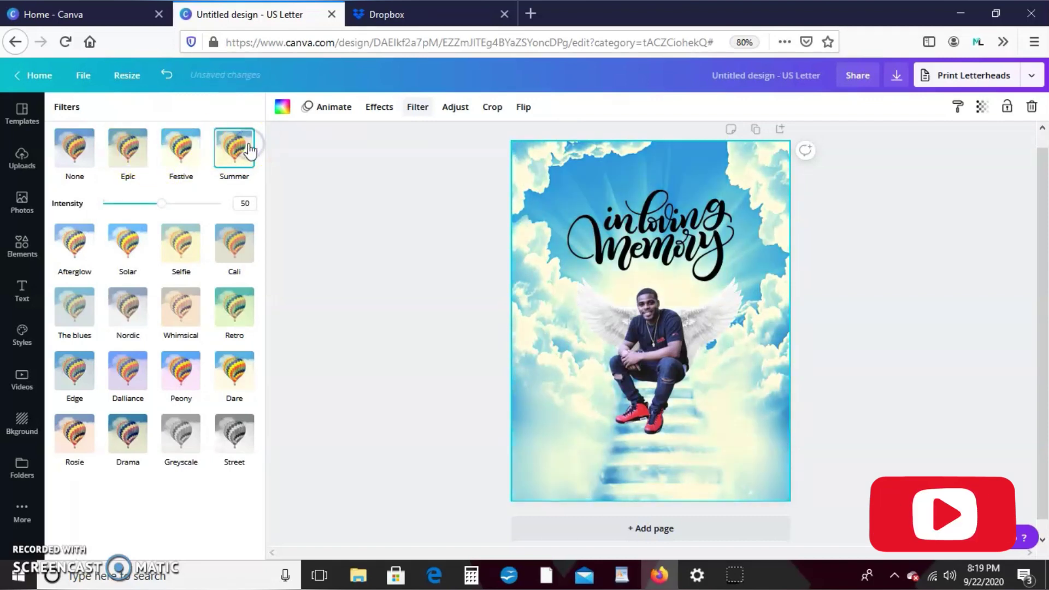
left_click(125, 256)
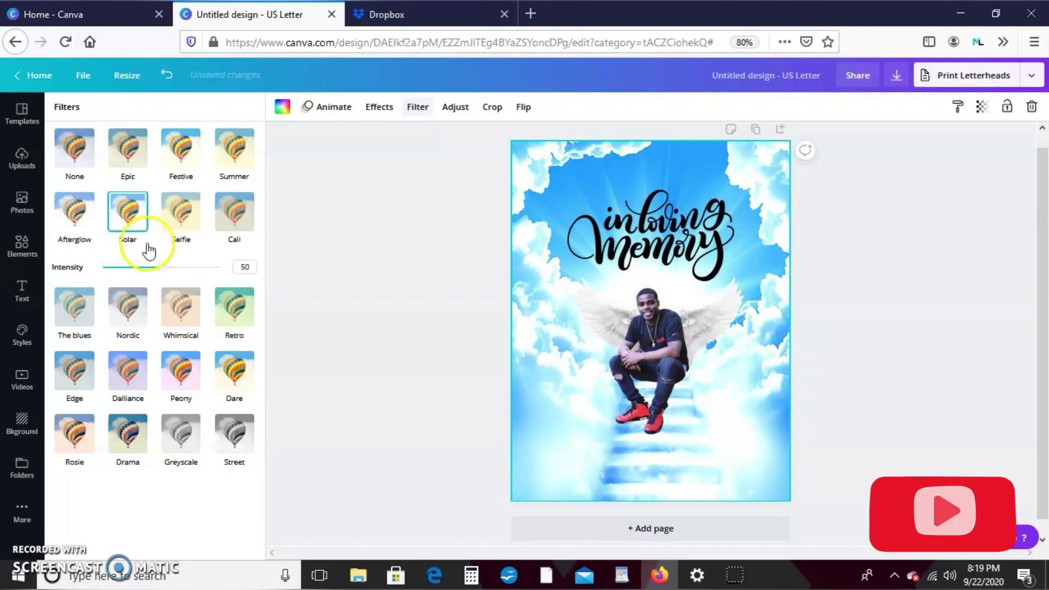
left_click(182, 235)
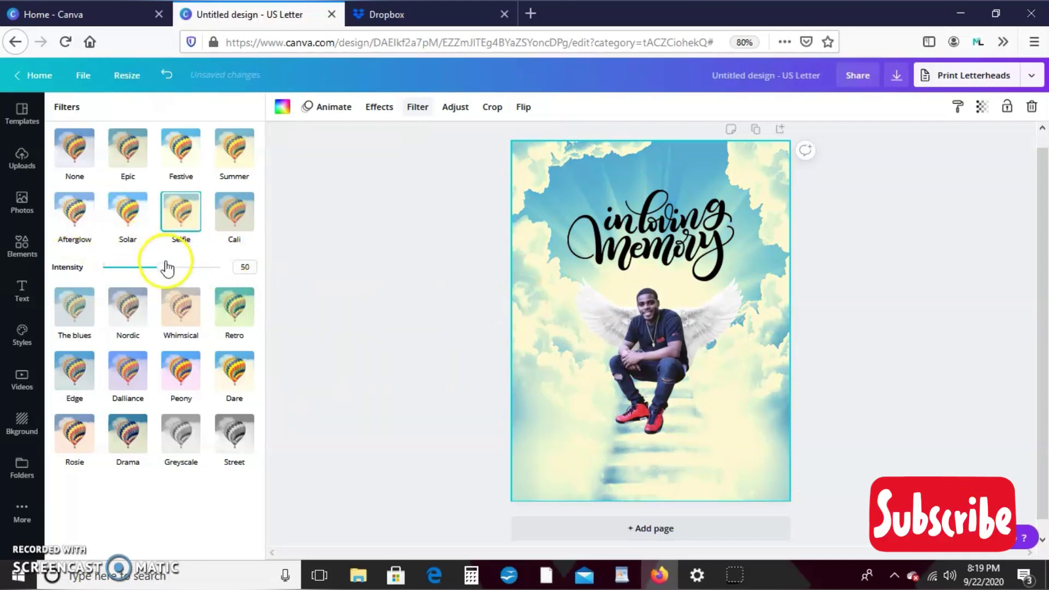
left_click_drag(167, 268, 146, 272)
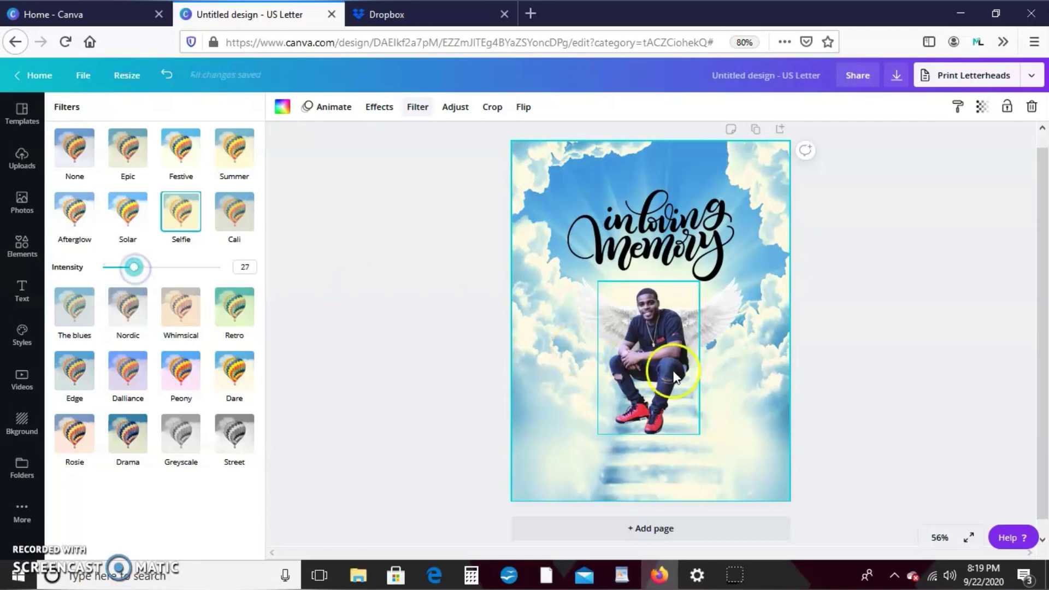
left_click(706, 325)
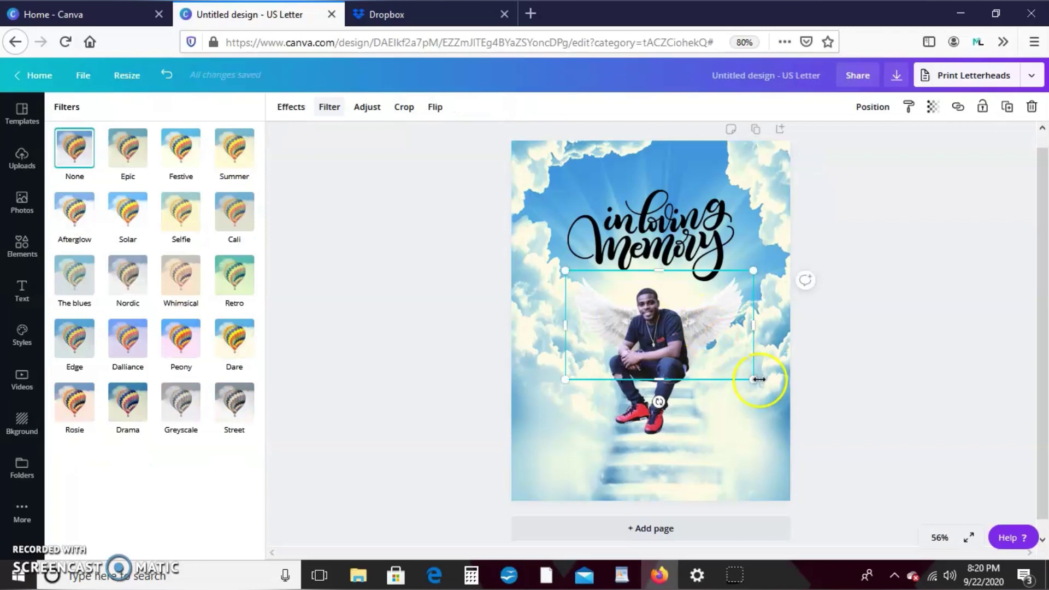
left_click(778, 422)
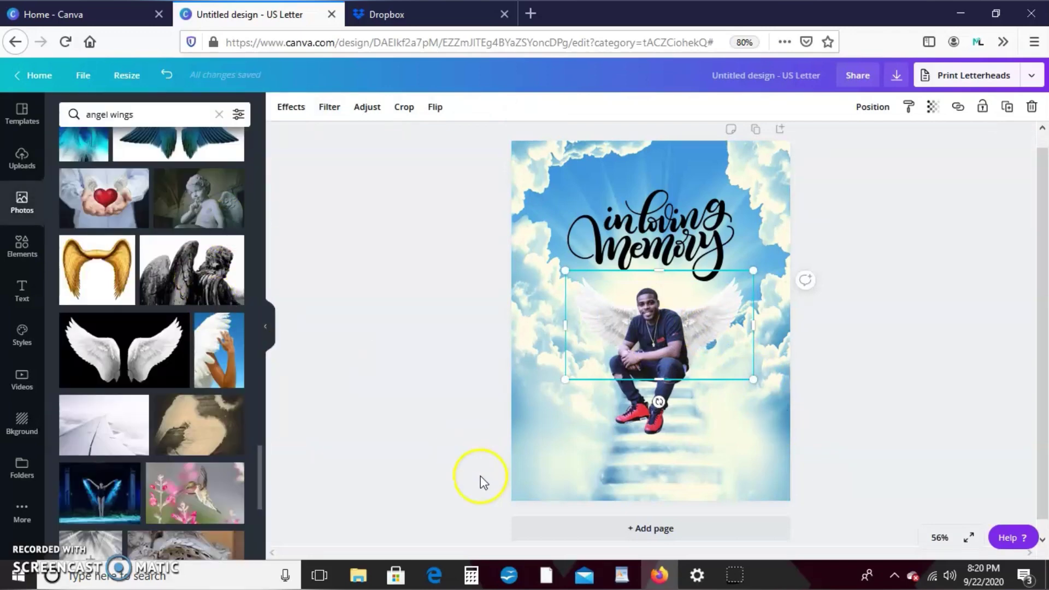
Delete the stairway cloud background and the man's photo, and clear the angel wings search.
left_click(552, 450)
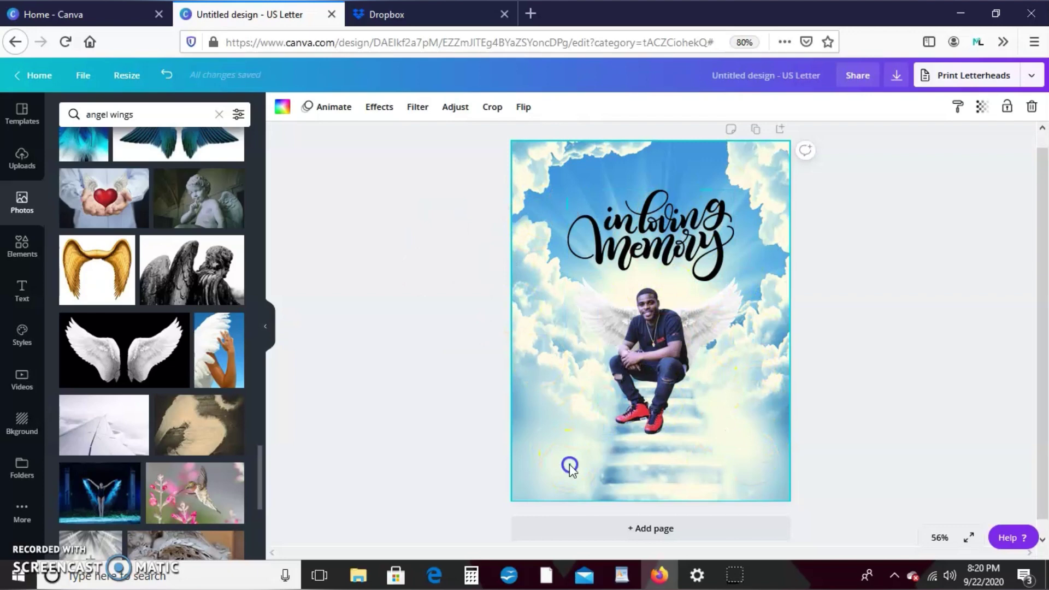
key("Delete")
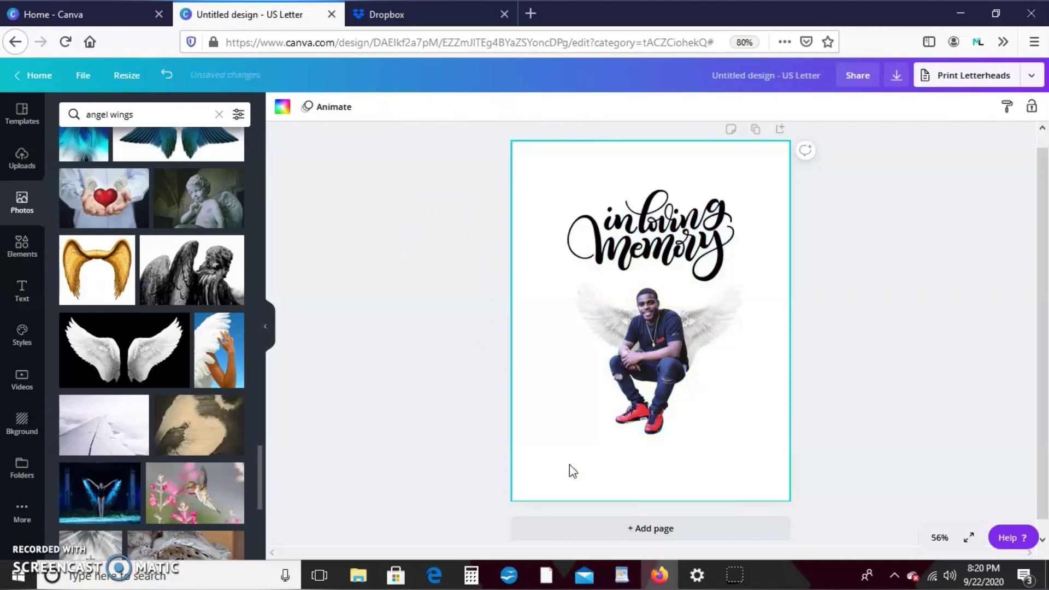
left_click(664, 392)
key("Delete")
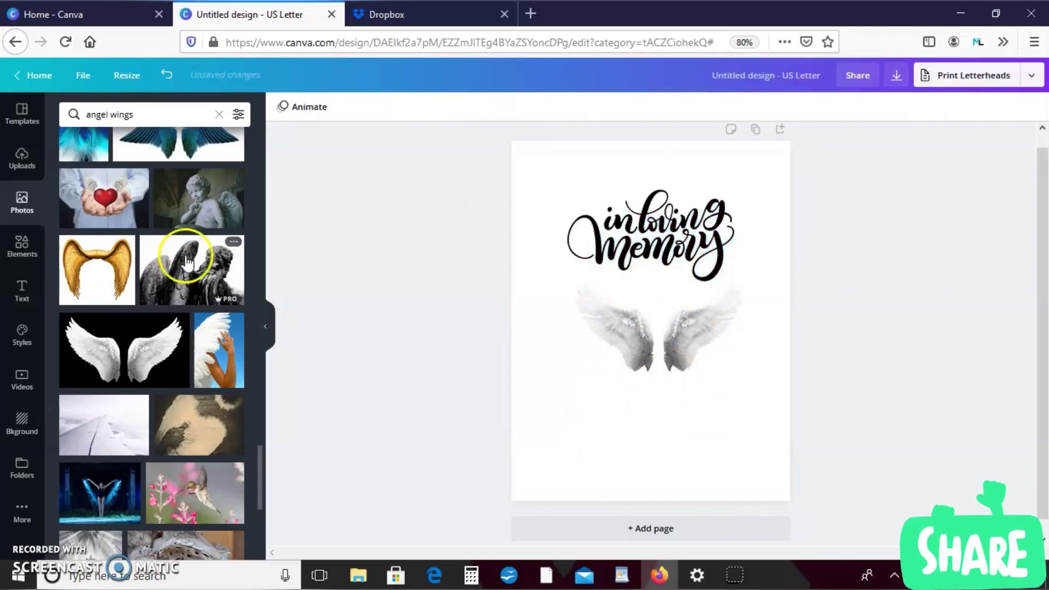
left_click(219, 116)
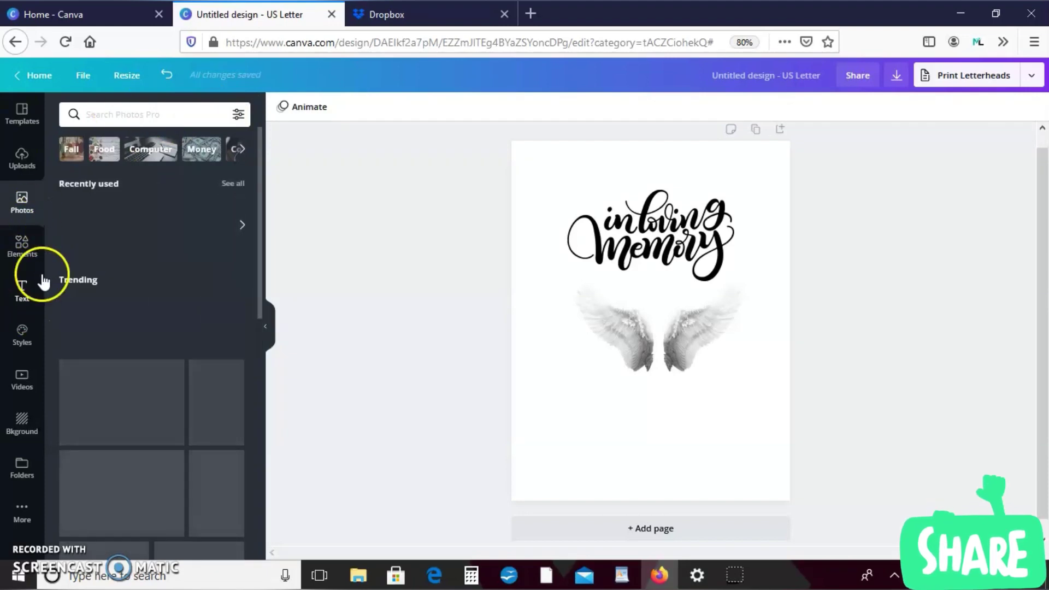
Search photos for 'road', add the sunlit road photo and set it as the page background.
left_click(122, 115)
type("r")
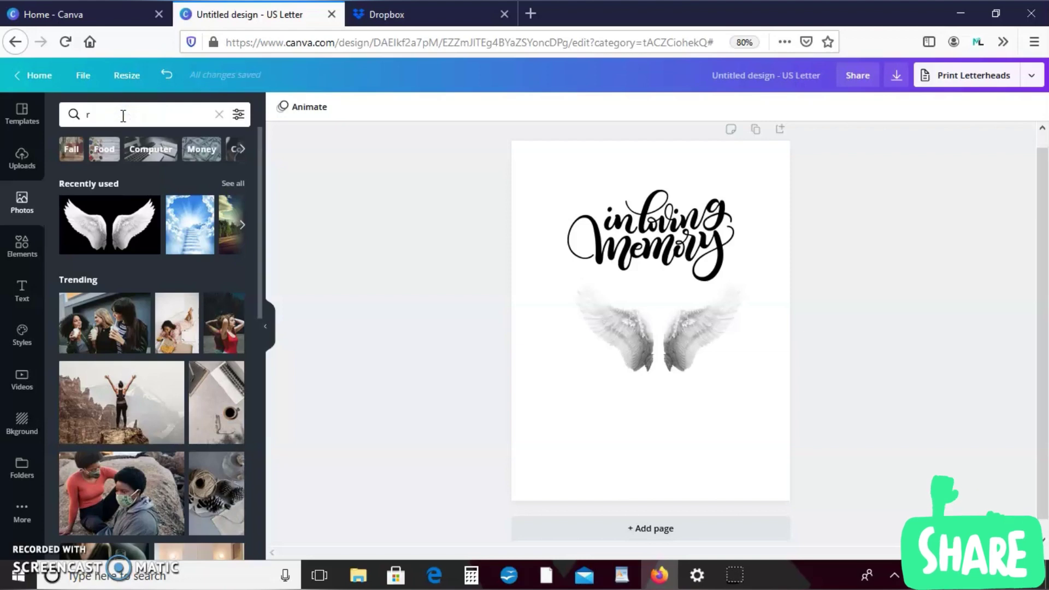
type("oafd")
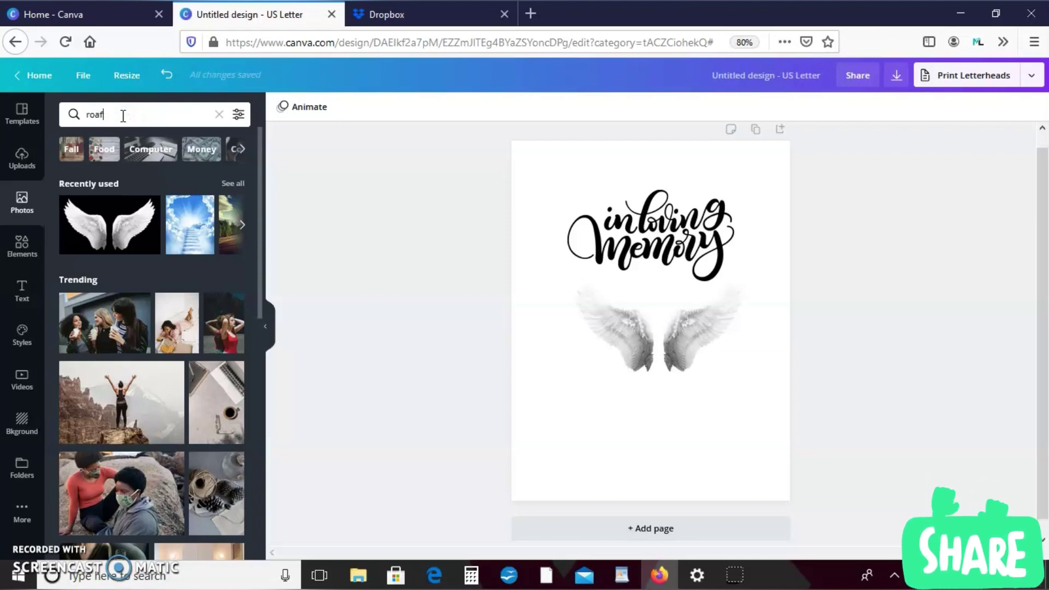
key("Return")
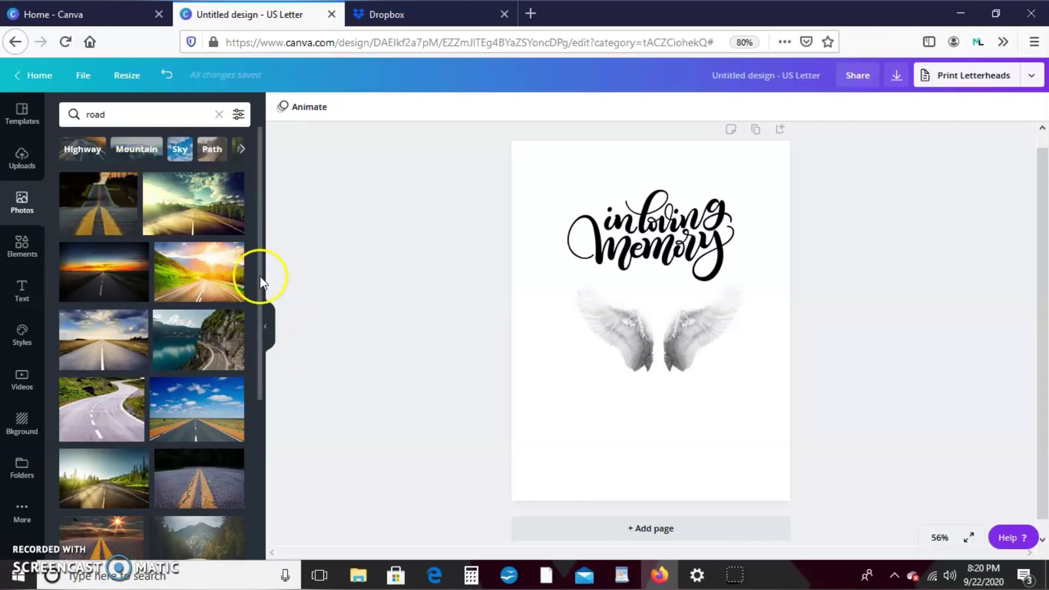
left_click_drag(259, 253, 263, 233)
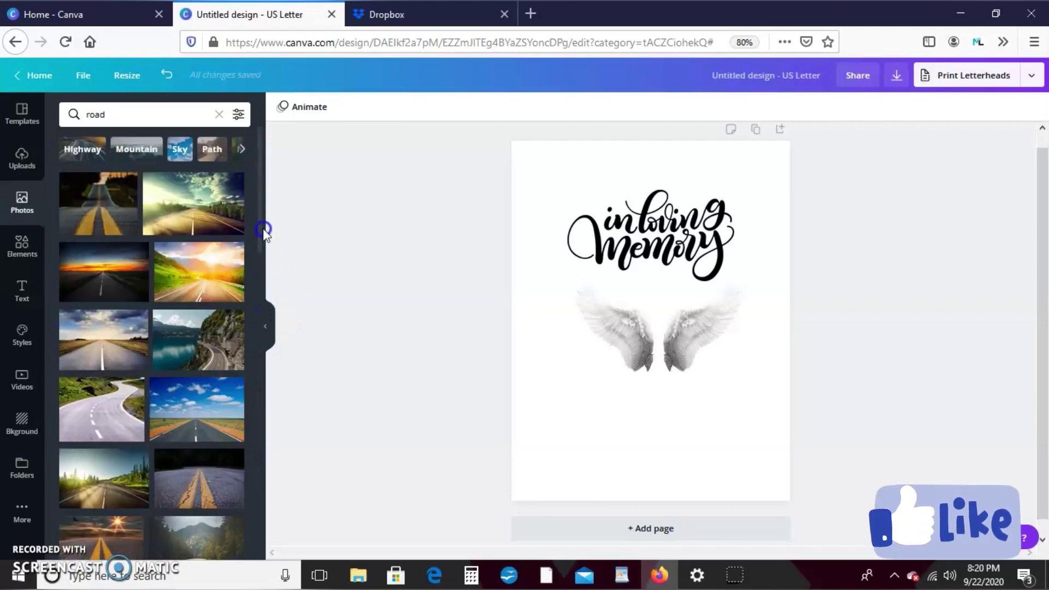
left_click(199, 218)
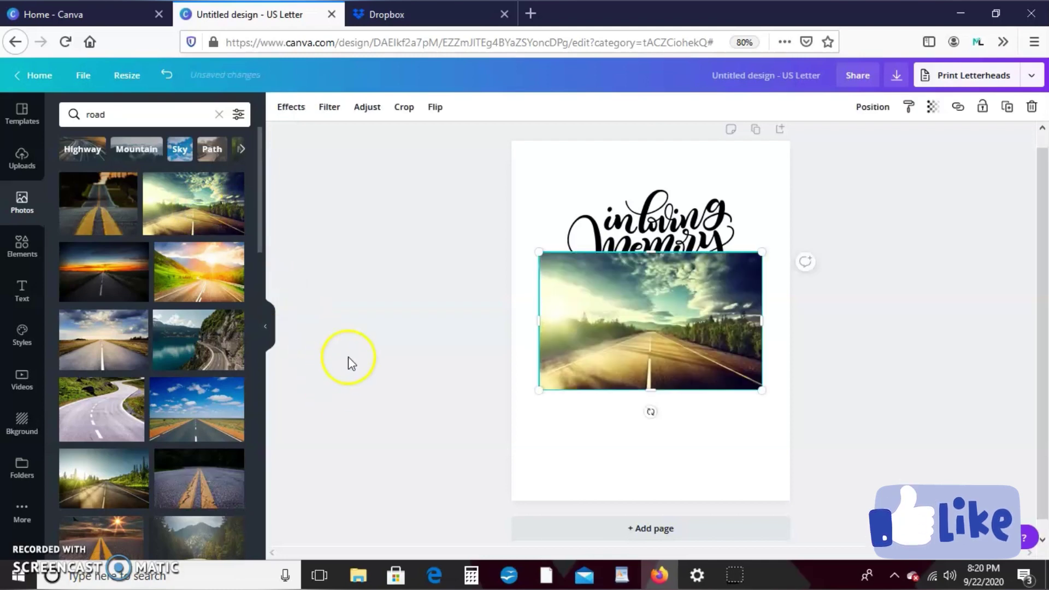
right_click(694, 339)
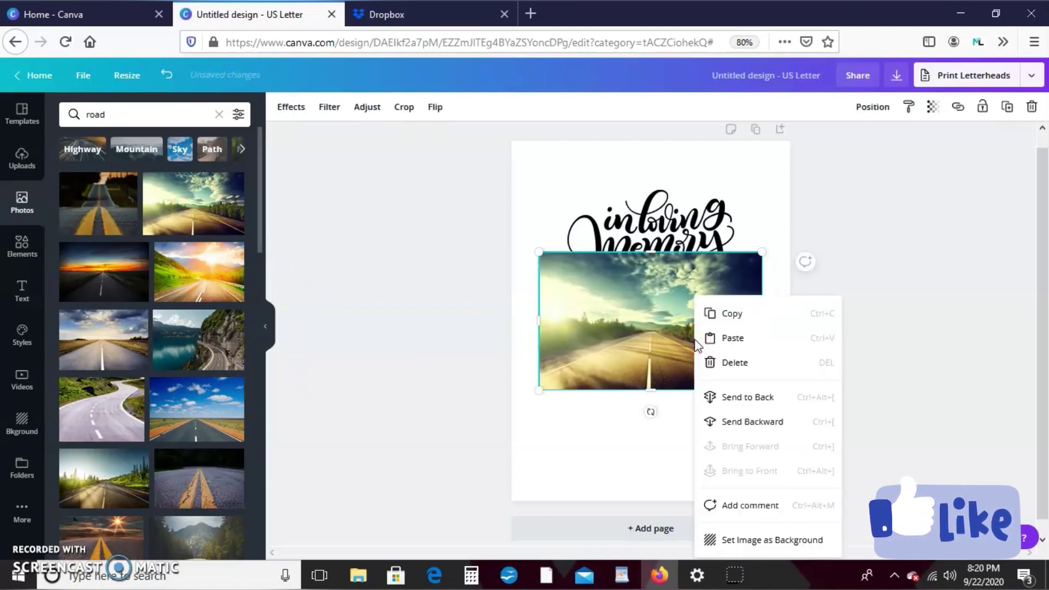
left_click(742, 541)
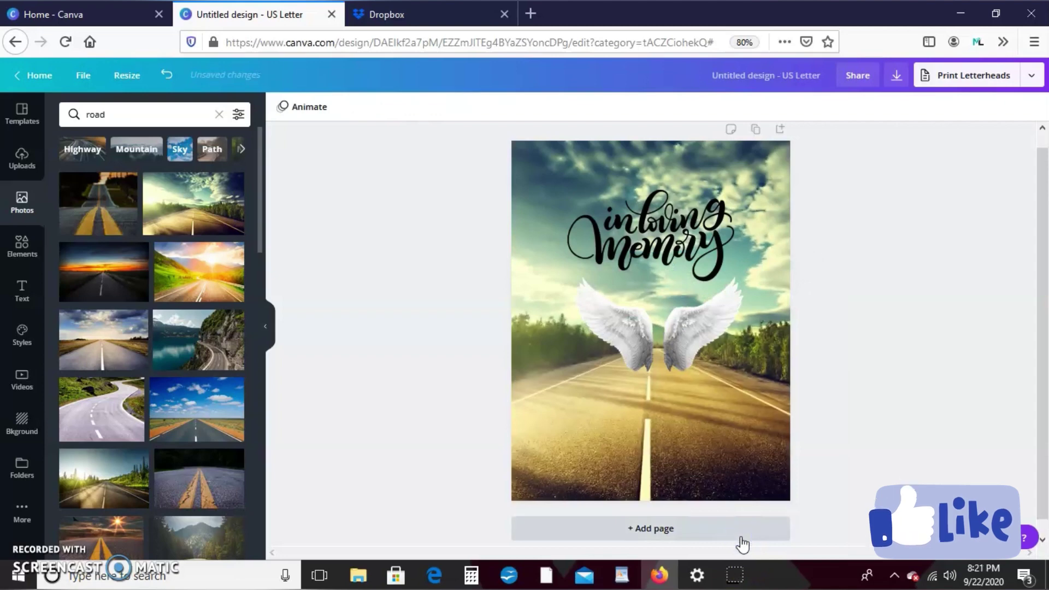
Add the man-on-scooter upload to the design and move it to the bottom of the page.
left_click(25, 164)
left_click(79, 331)
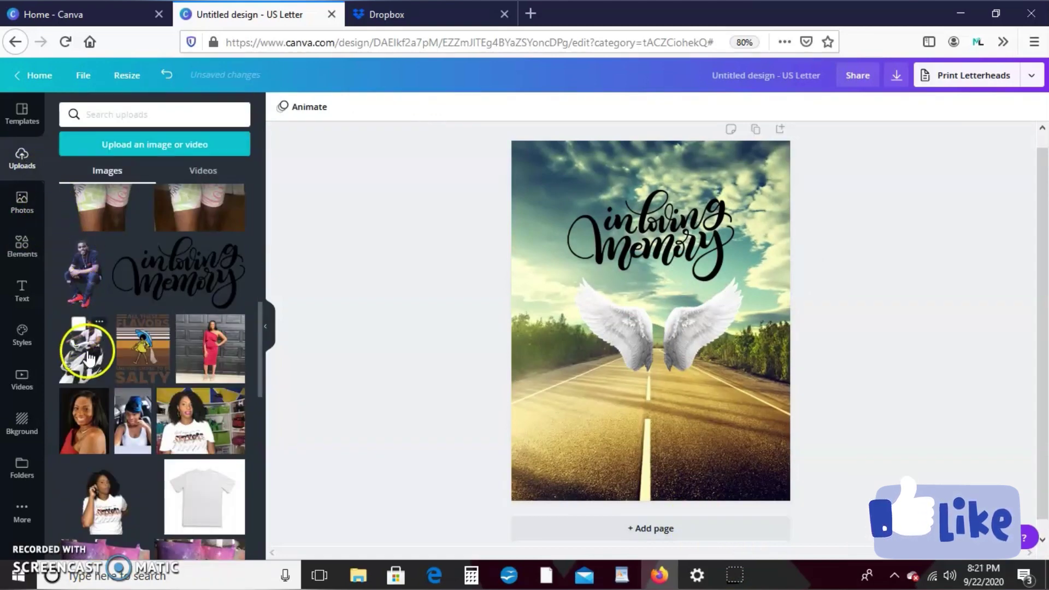
left_click(93, 355)
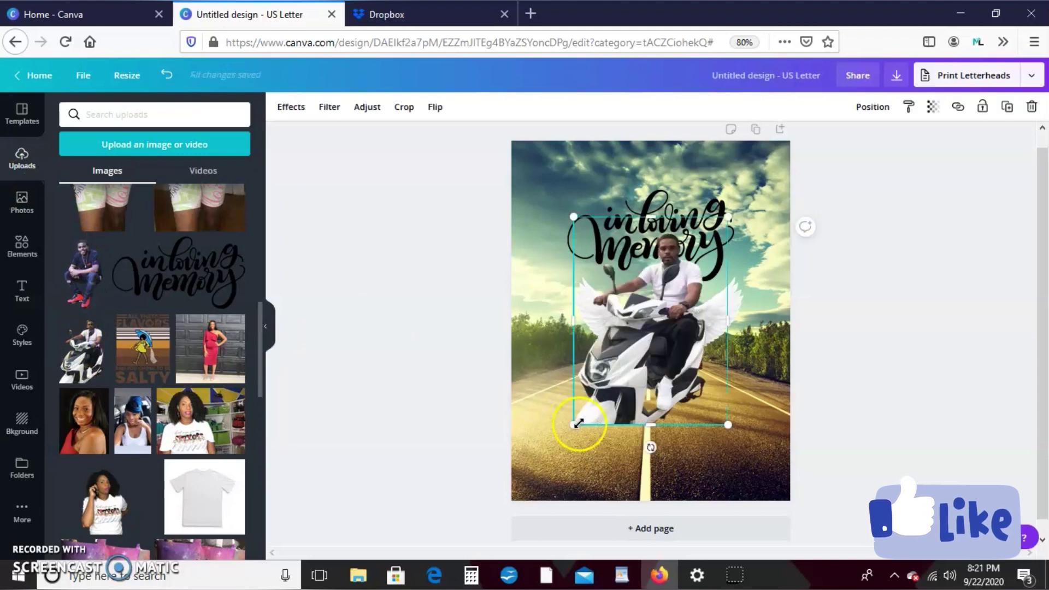
left_click(661, 336)
left_click_drag(660, 336, 648, 411)
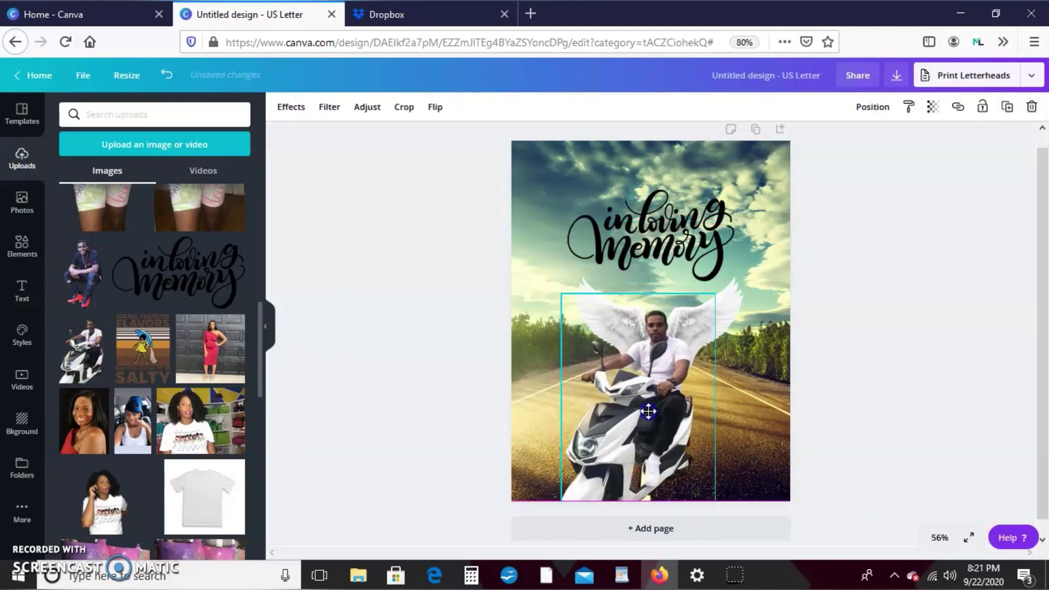
Move and shrink the angel wings behind the rider, then delete them.
left_click(725, 311)
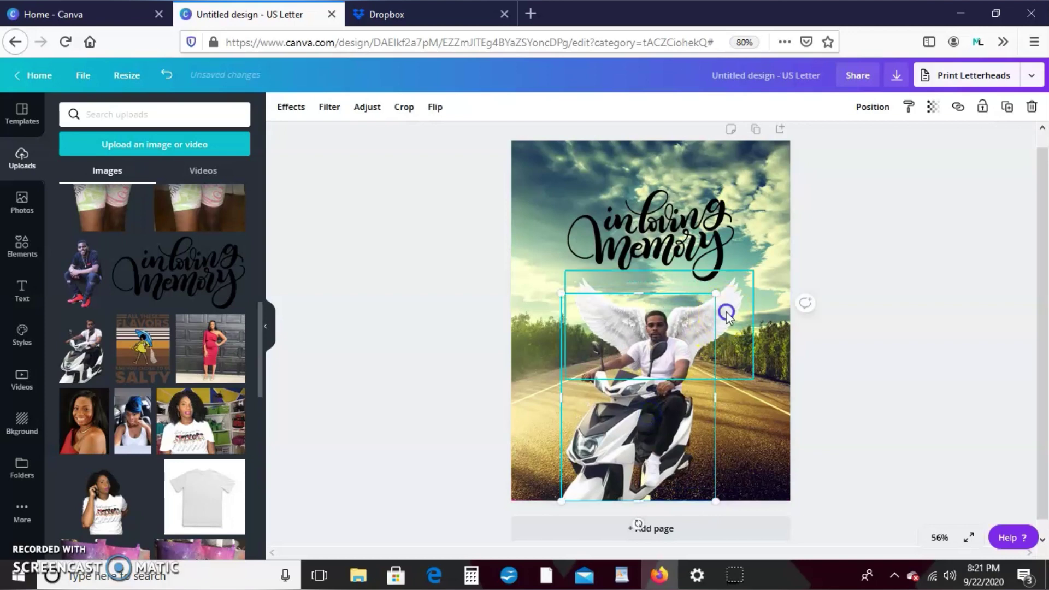
left_click_drag(726, 326, 727, 330)
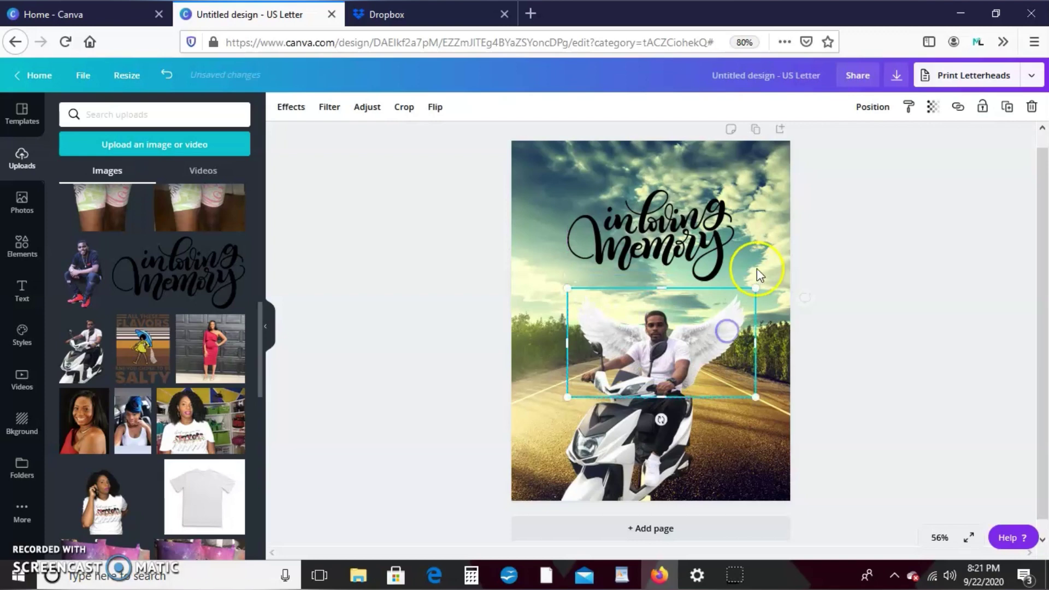
left_click_drag(759, 287, 708, 335)
left_click(715, 333)
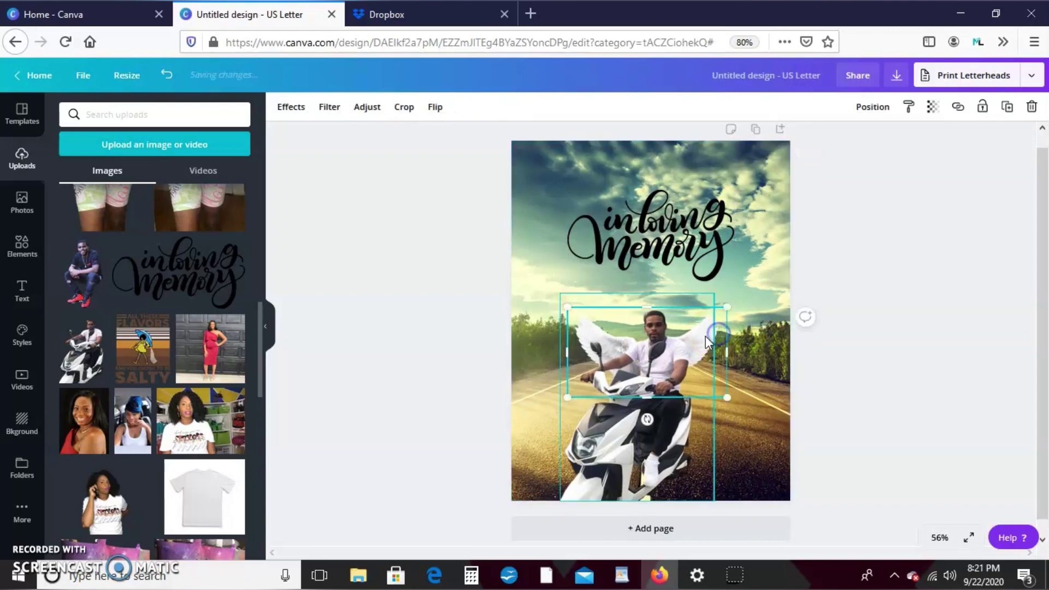
left_click(709, 335)
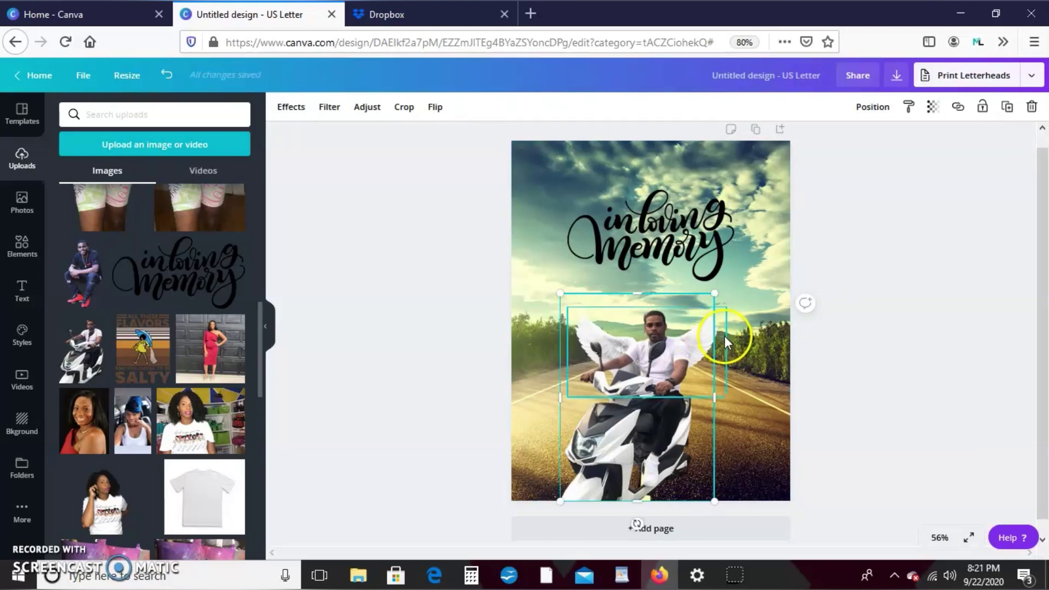
left_click(725, 336)
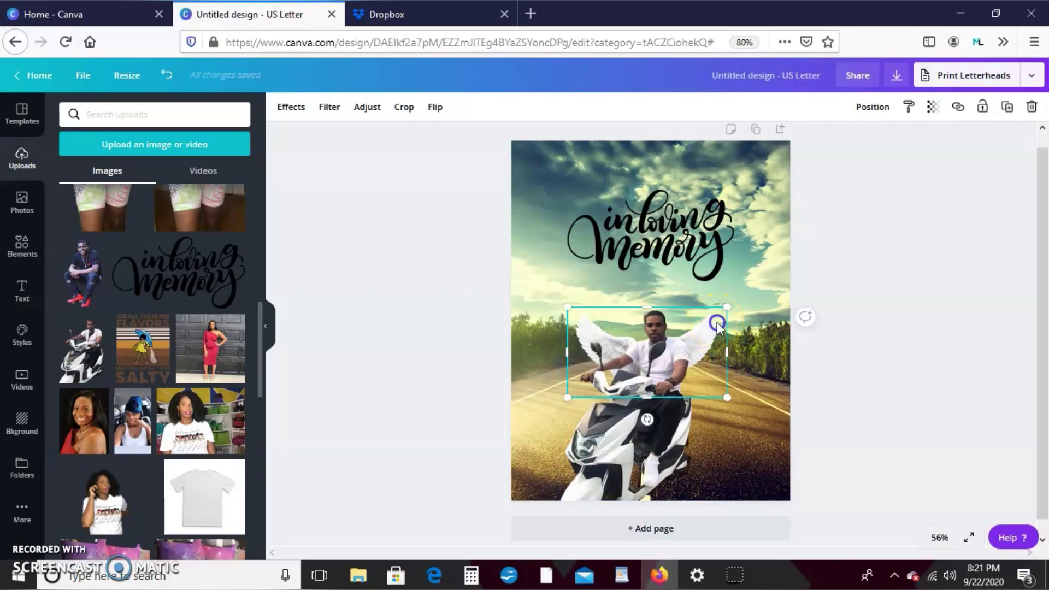
left_click_drag(716, 321, 728, 302)
key("Delete")
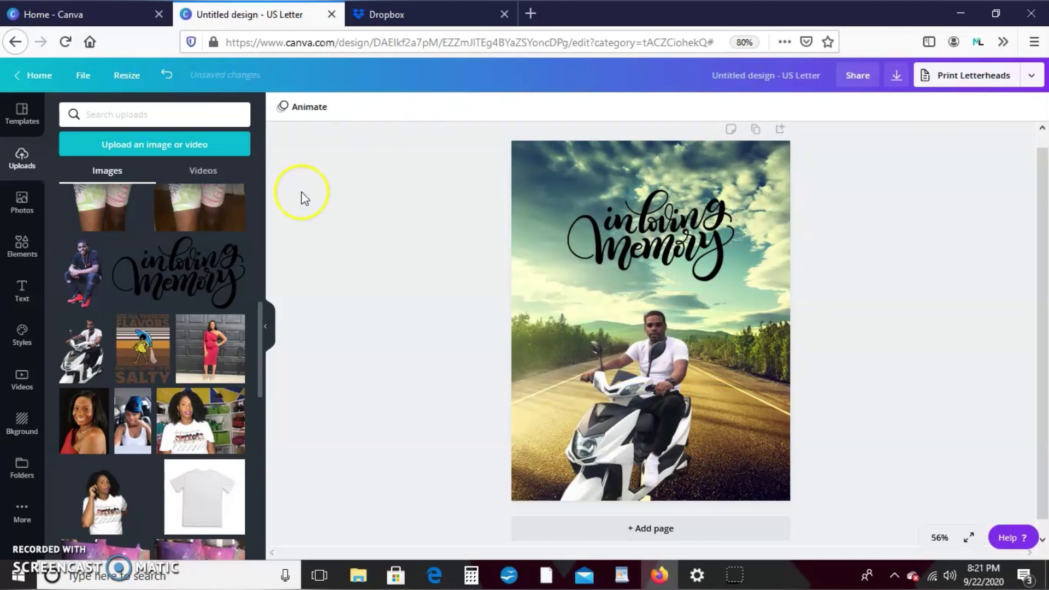
Search the graphic elements for 'wings' and scroll through the wing illustrations.
left_click(10, 252)
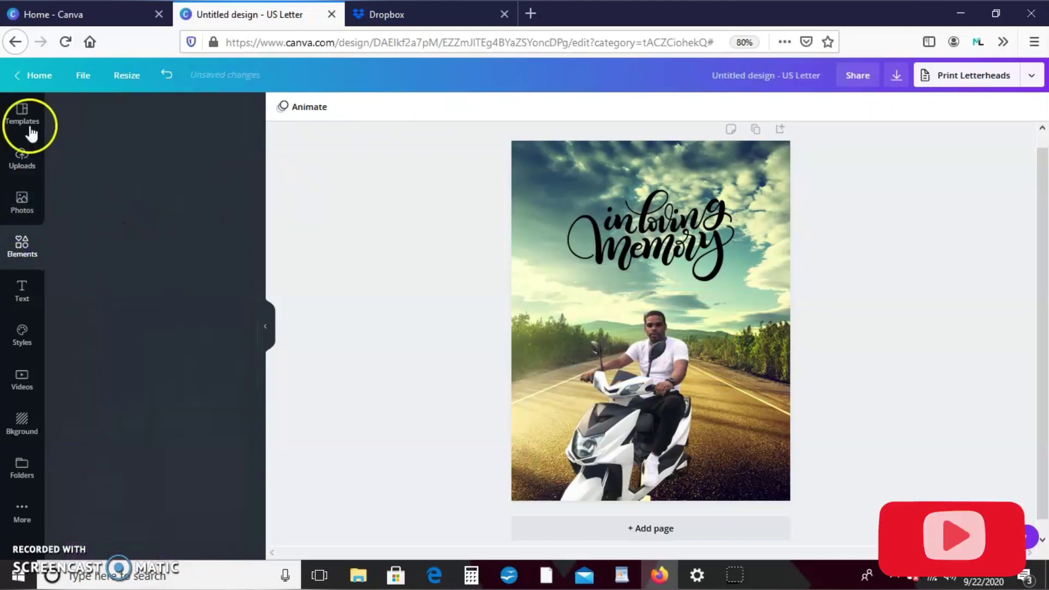
left_click(159, 116)
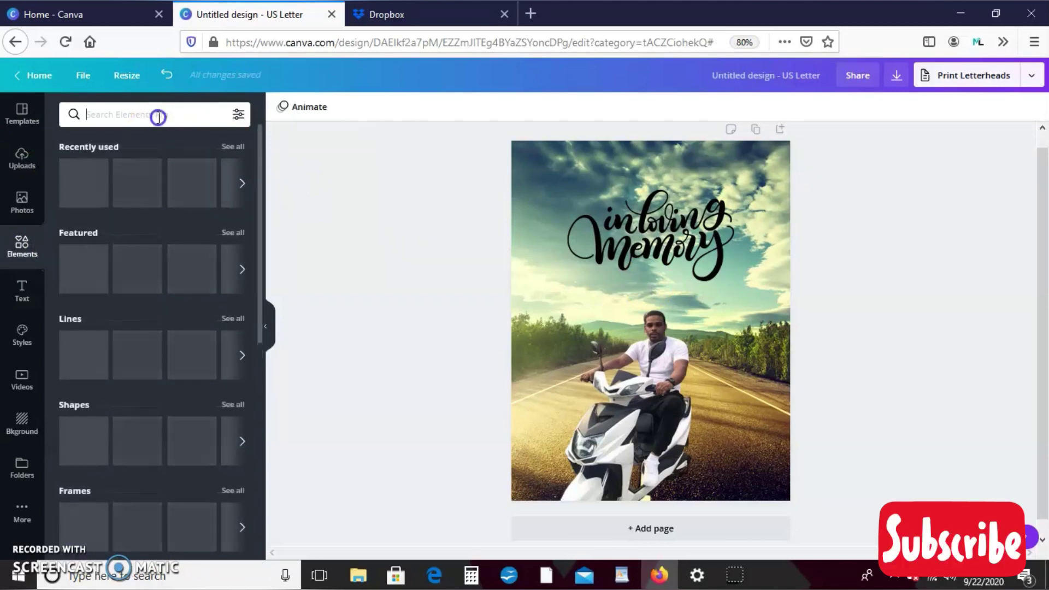
type("wing")
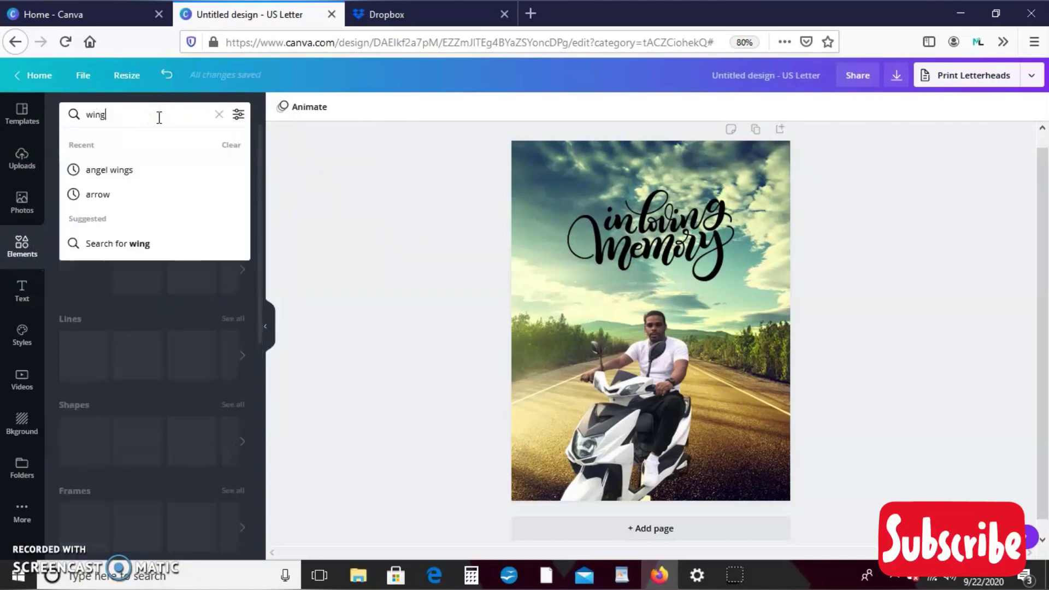
type("s")
key("Return")
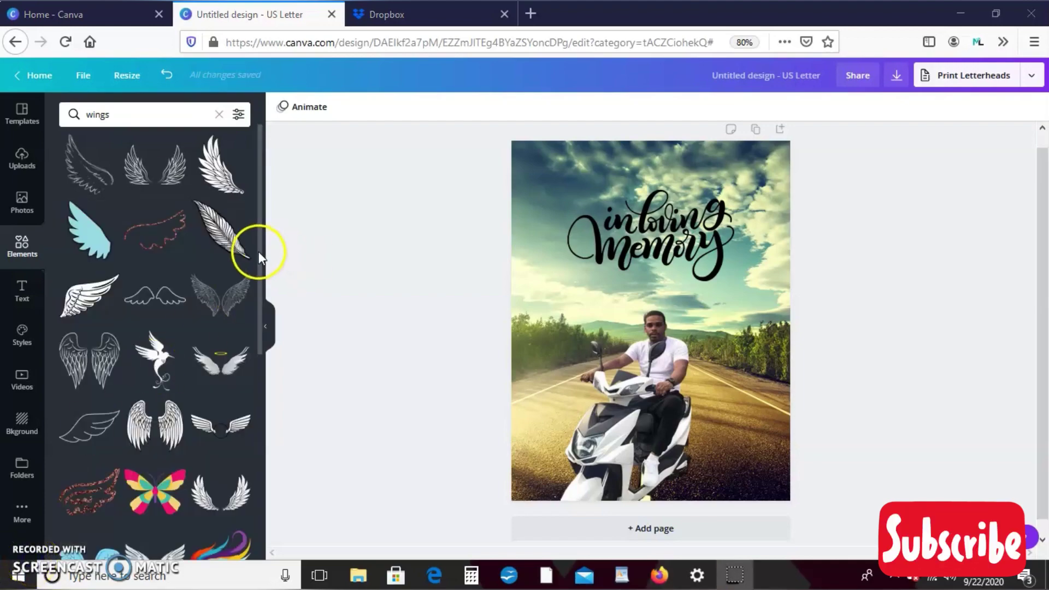
left_click_drag(257, 246, 269, 492)
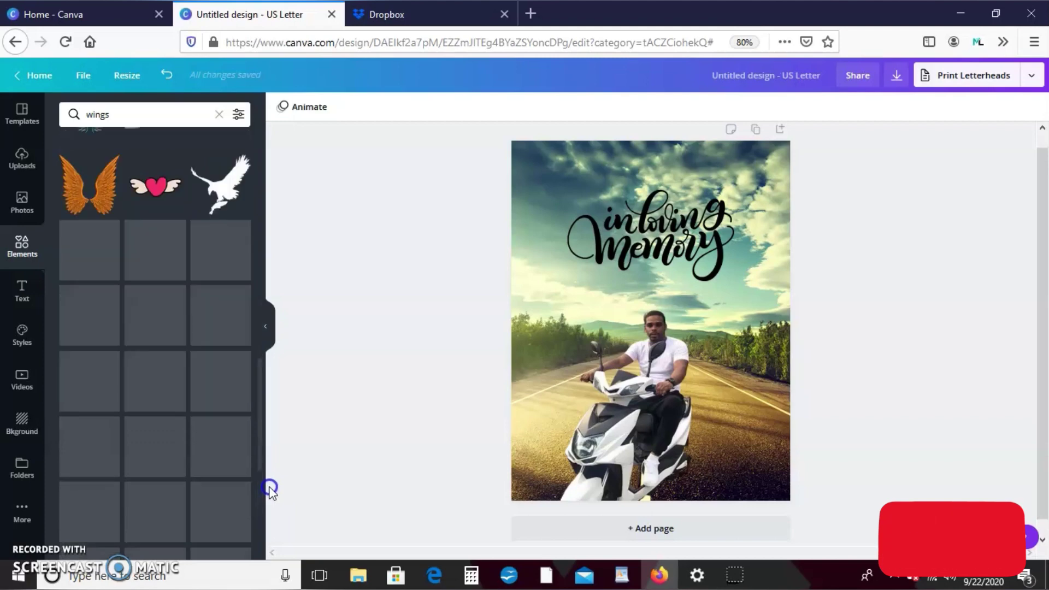
left_click_drag(269, 489, 258, 181)
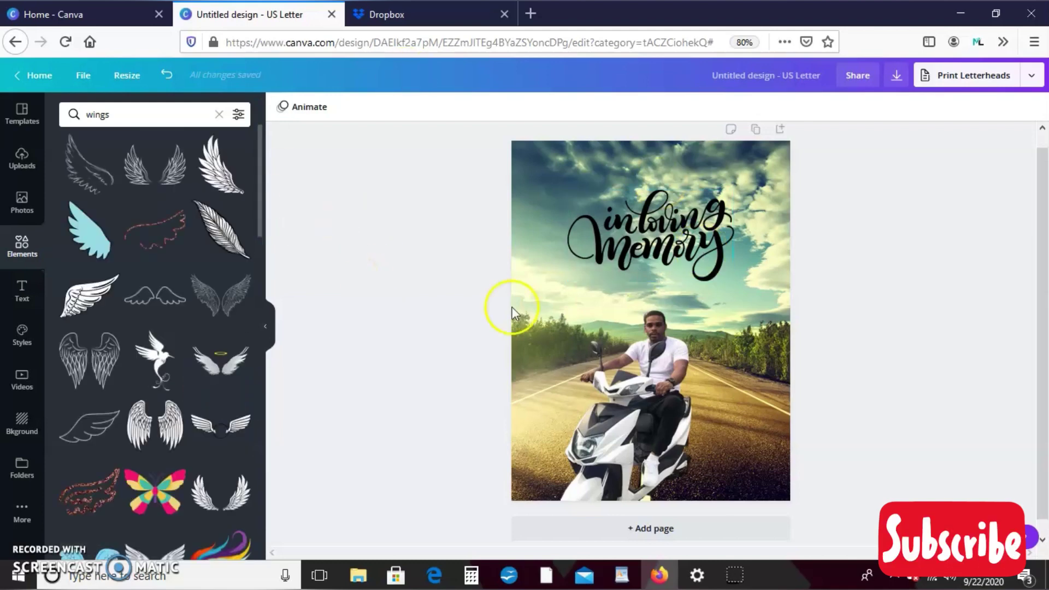
left_click(224, 368)
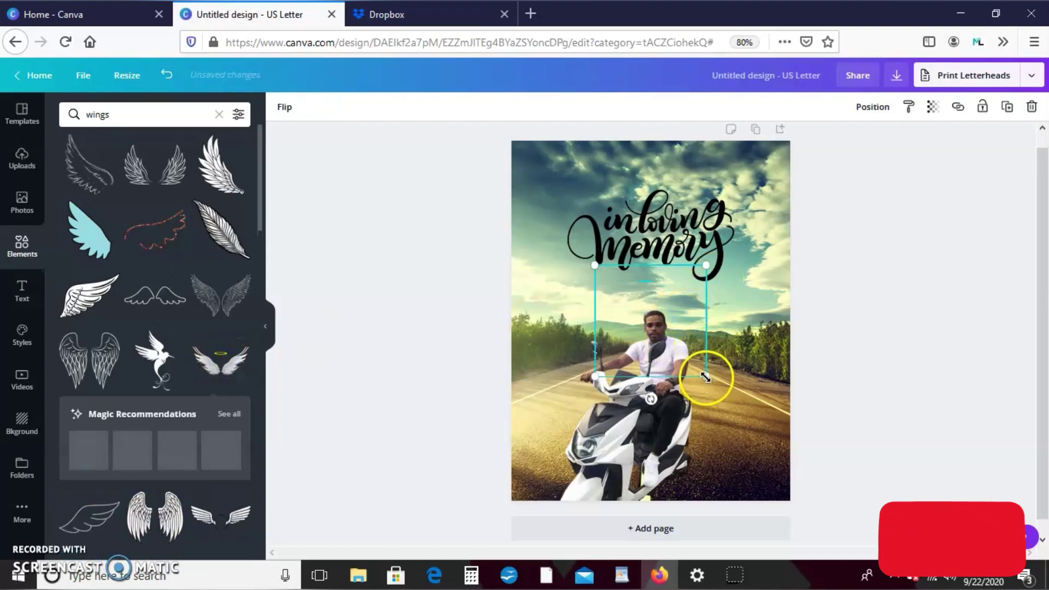
left_click_drag(705, 376, 765, 436)
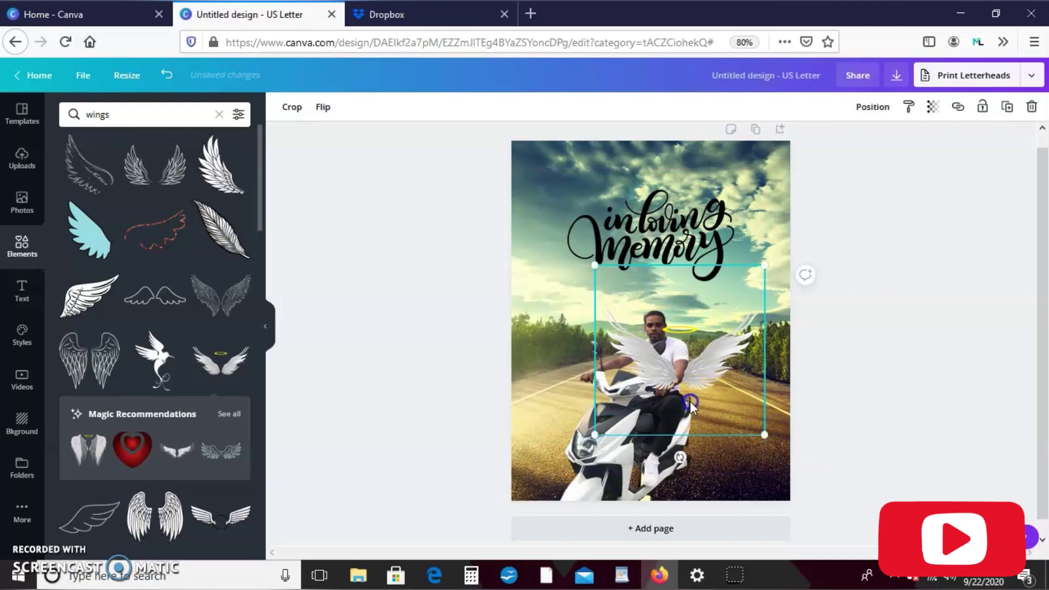
left_click_drag(691, 406, 669, 382)
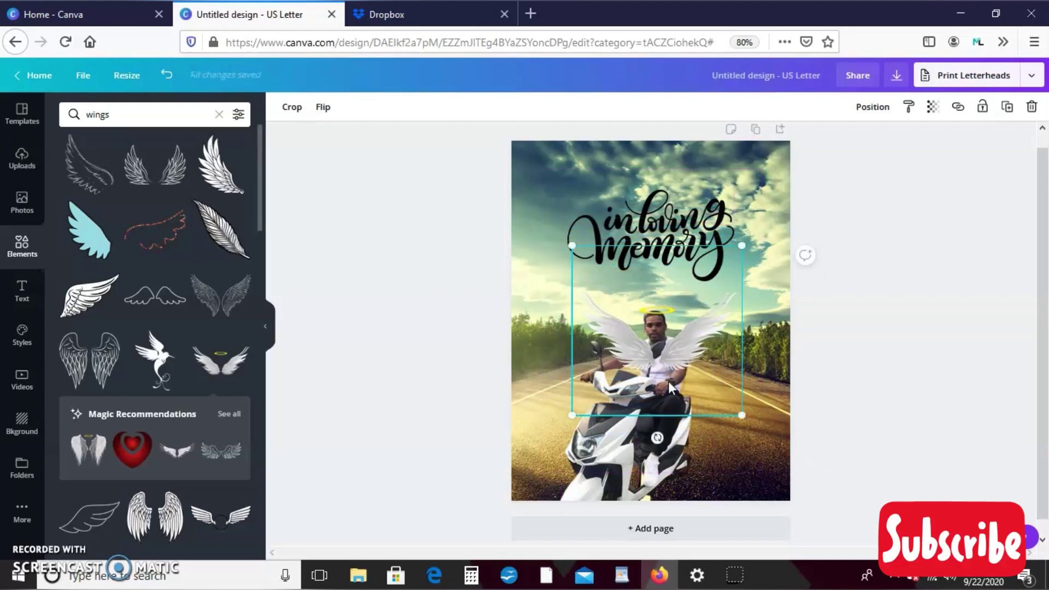
left_click_drag(691, 358, 690, 353)
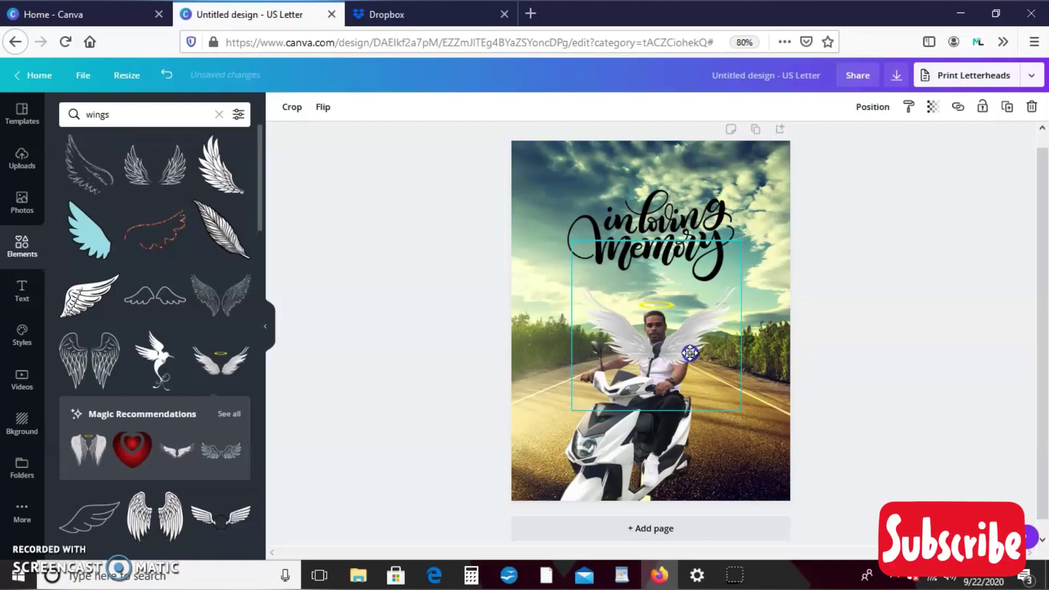
left_click(861, 112)
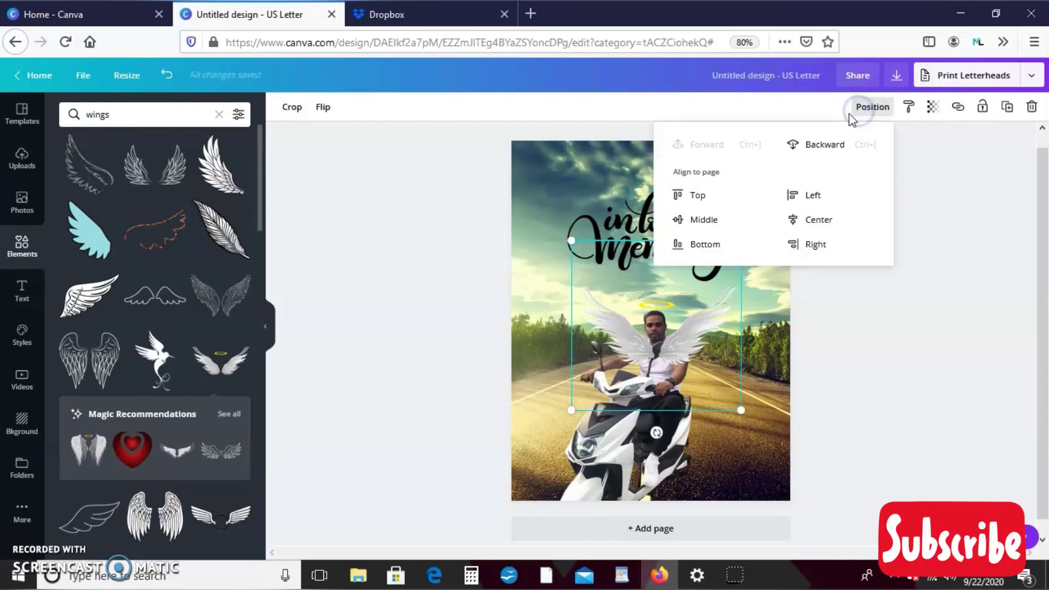
left_click(839, 146)
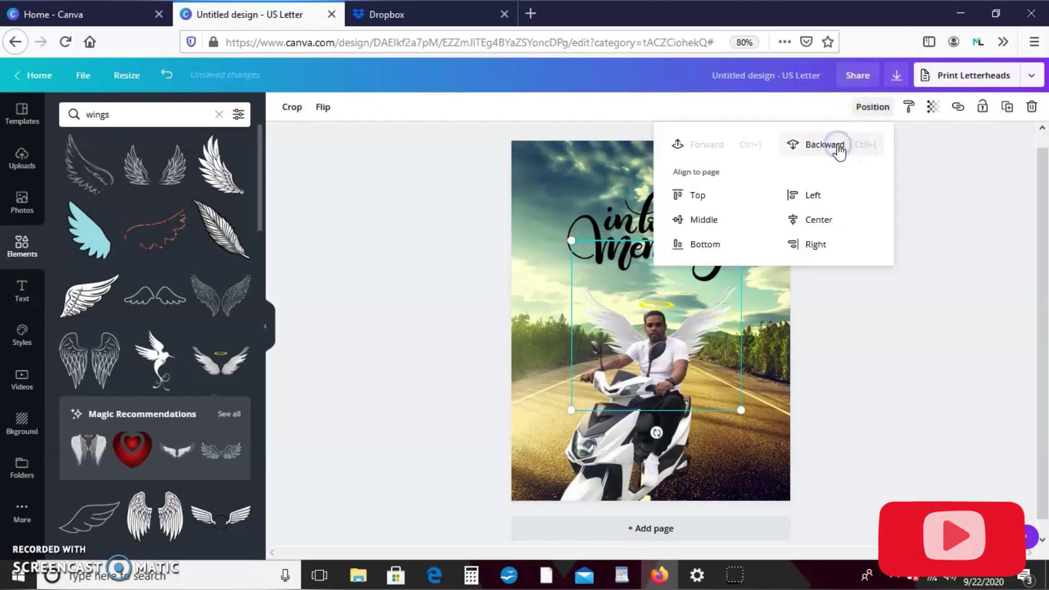
left_click(768, 401)
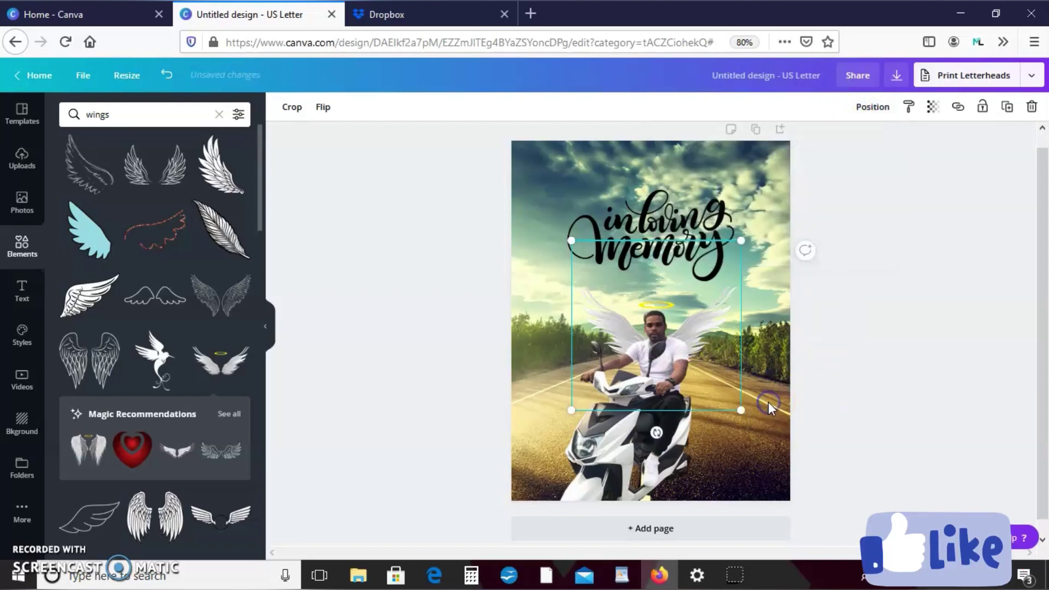
left_click(713, 361)
left_click(729, 332)
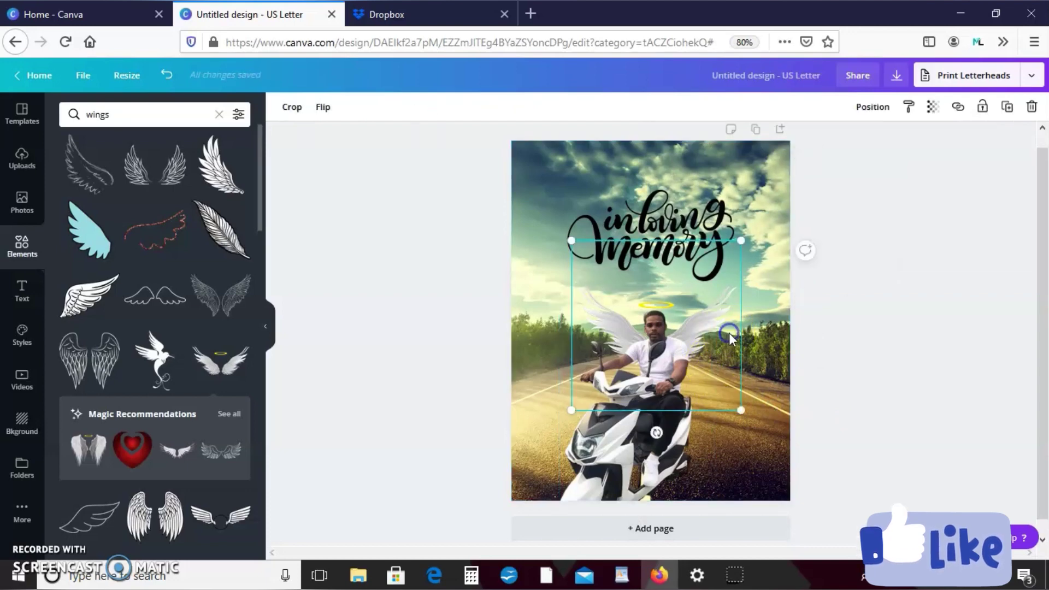
left_click_drag(729, 349, 729, 346)
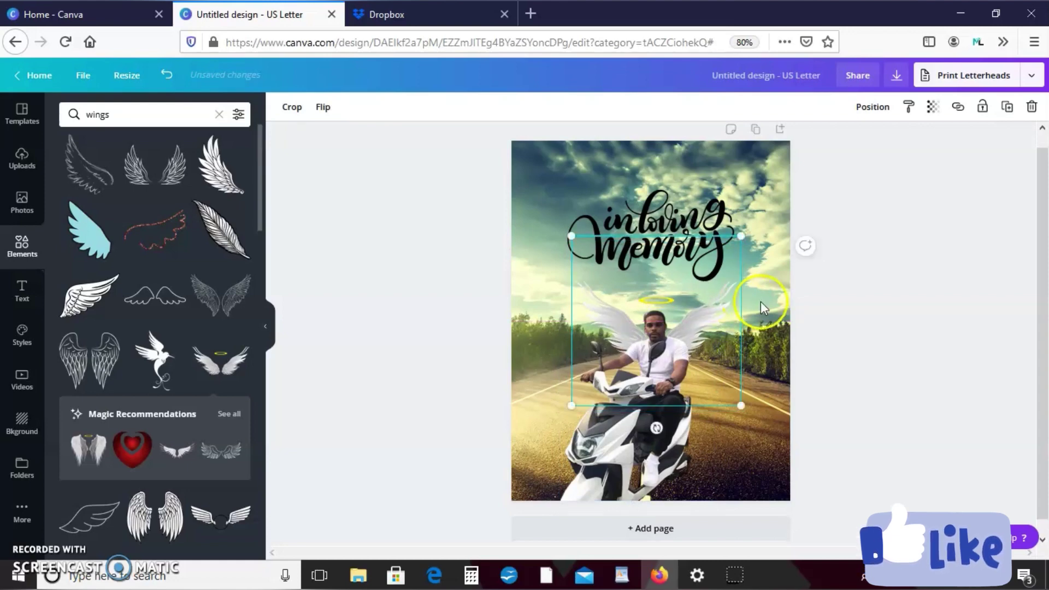
left_click(720, 343)
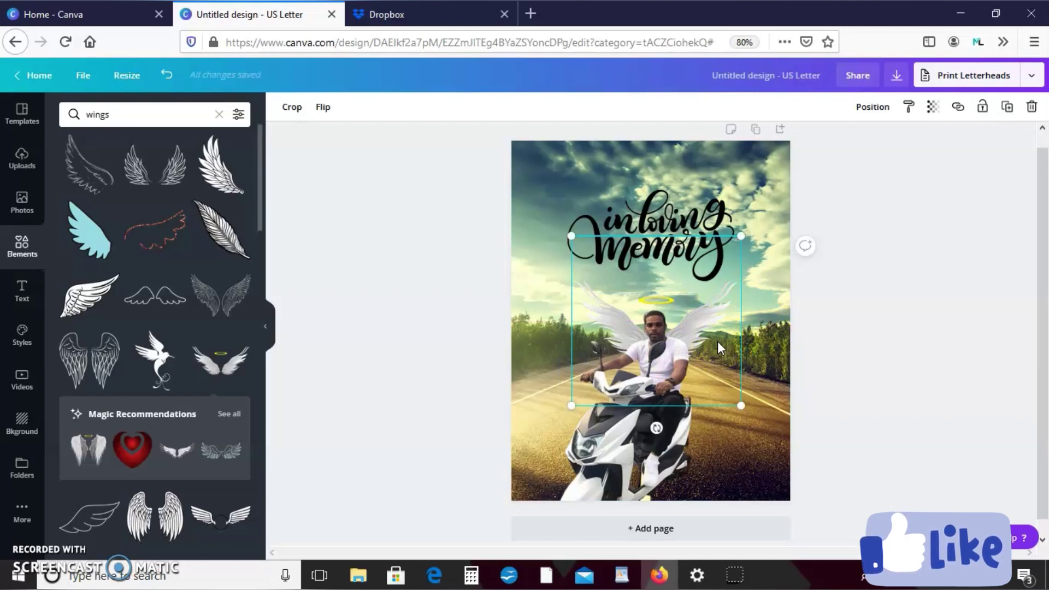
key("Delete")
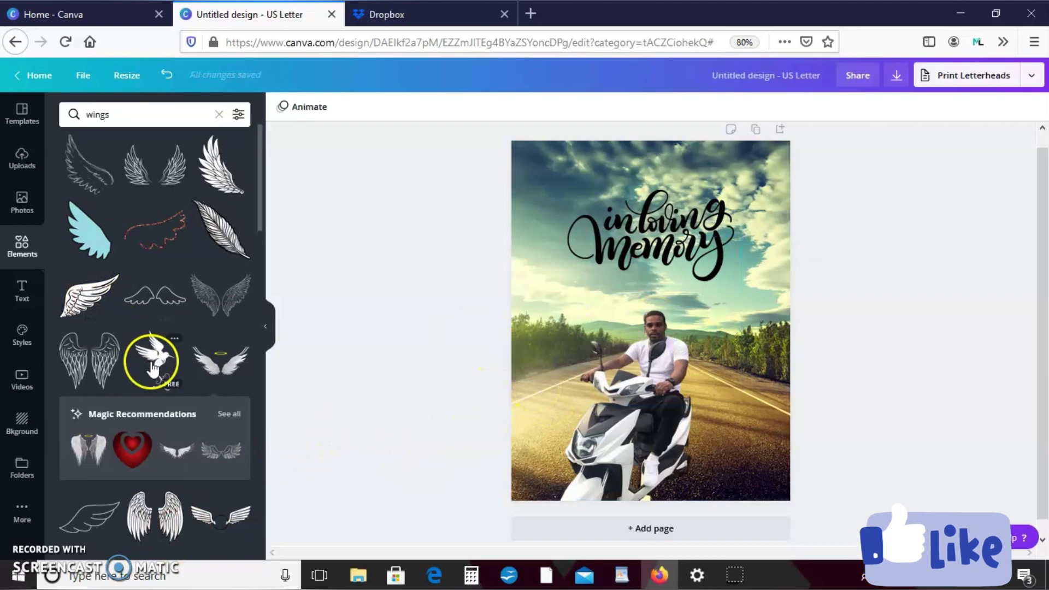
Enlarge, then slightly shrink, the 'in loving memory' script and snap it to the page's centre line.
left_click(630, 229)
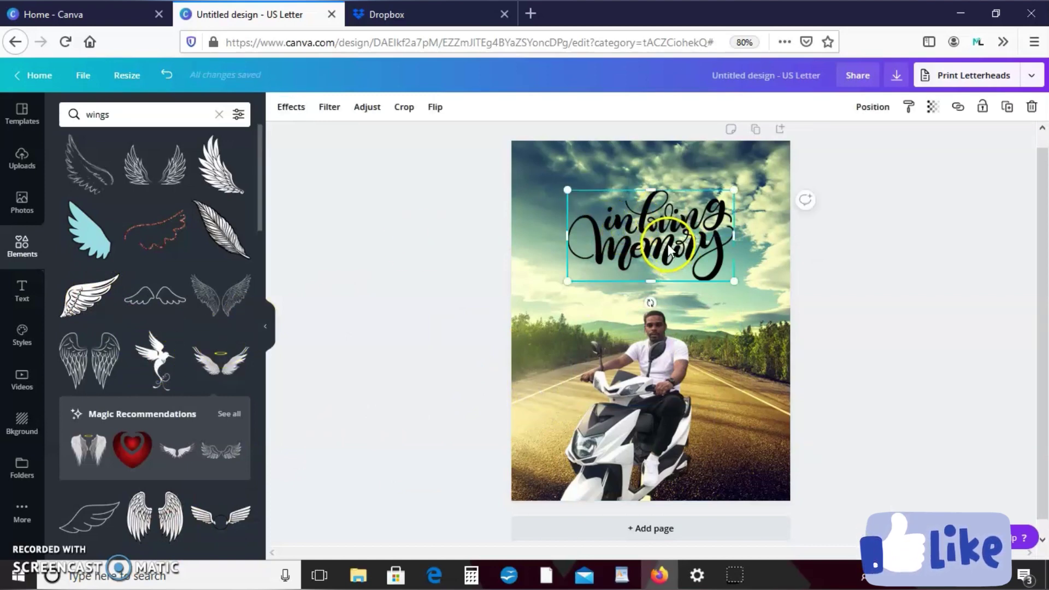
left_click_drag(670, 247, 665, 282)
left_click(732, 324)
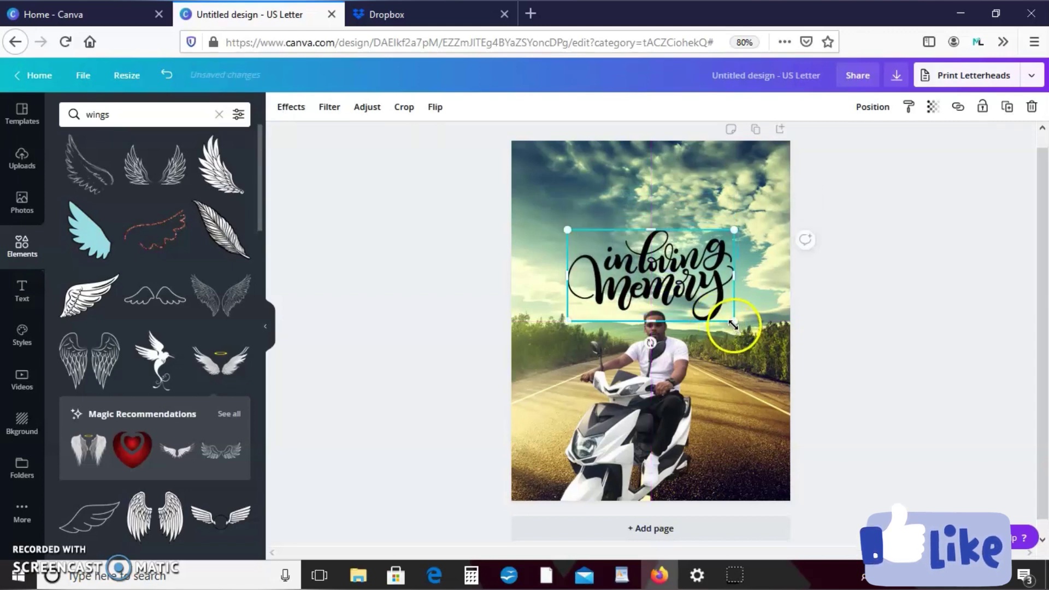
left_click_drag(771, 343, 806, 360)
left_click_drag(733, 295, 696, 251)
left_click_drag(760, 198, 735, 218)
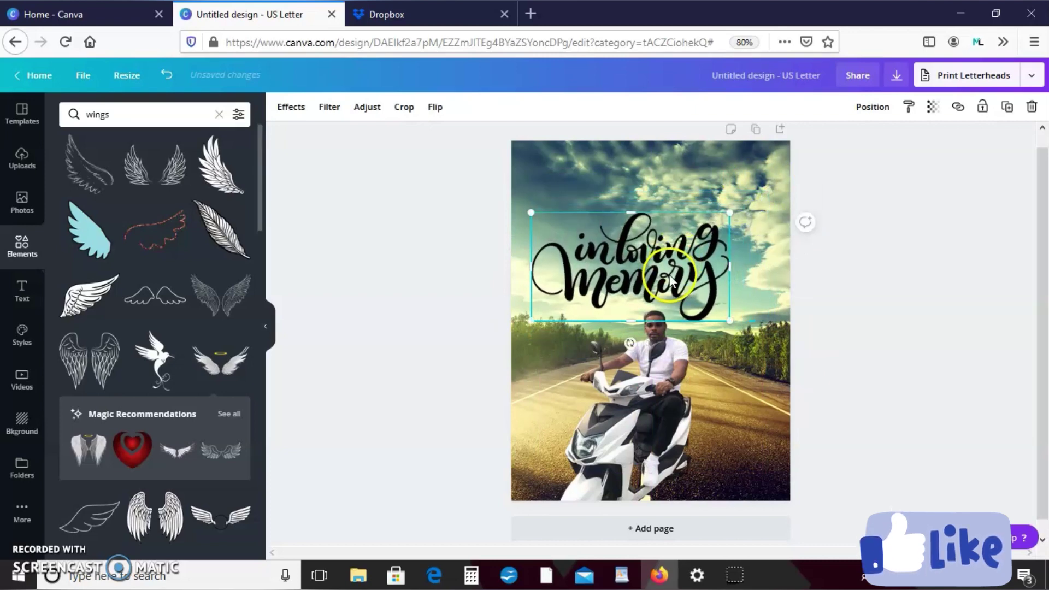
left_click_drag(664, 269, 680, 255)
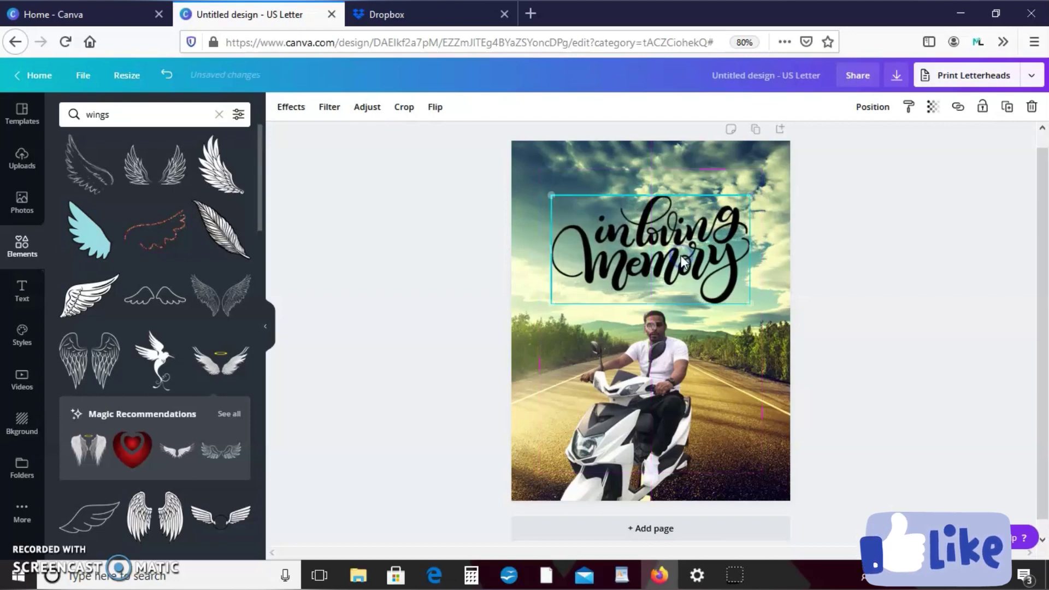
left_click(685, 379)
left_click(659, 241)
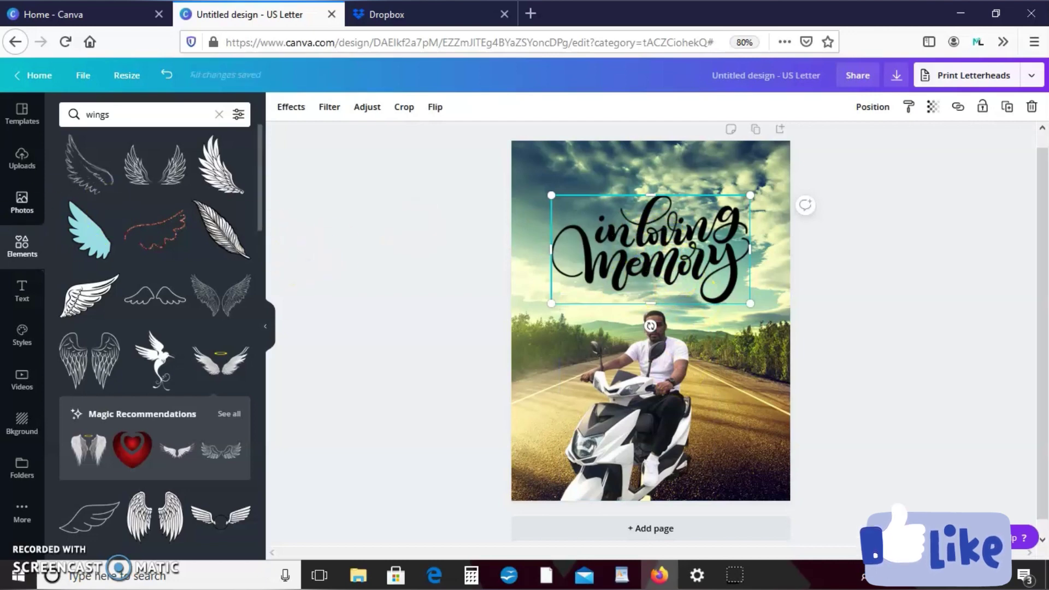
left_click(23, 294)
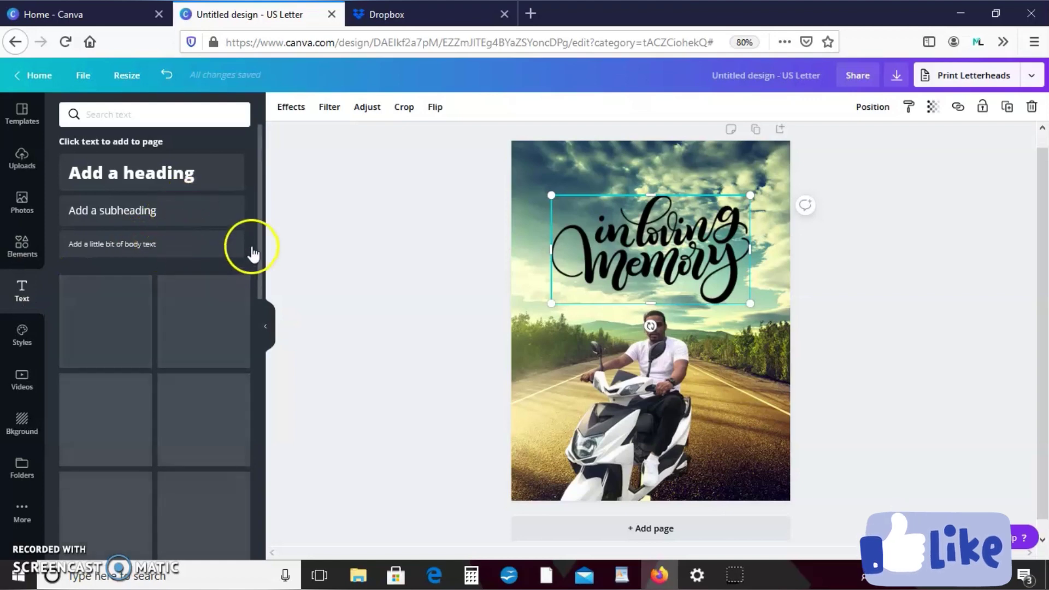
left_click_drag(259, 225, 274, 193)
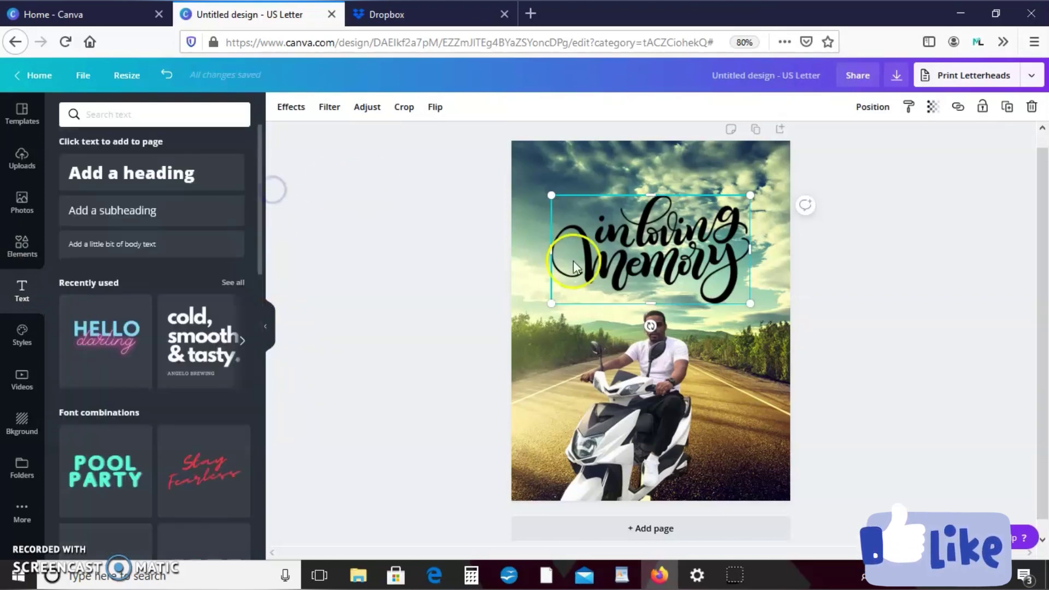
left_click(436, 108)
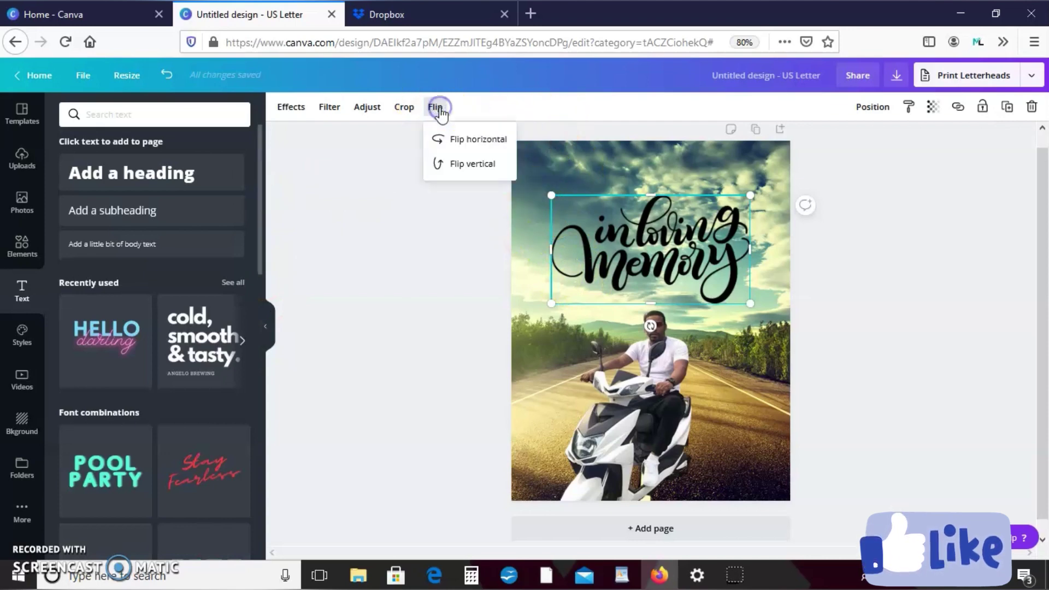
left_click(460, 140)
left_click(662, 402)
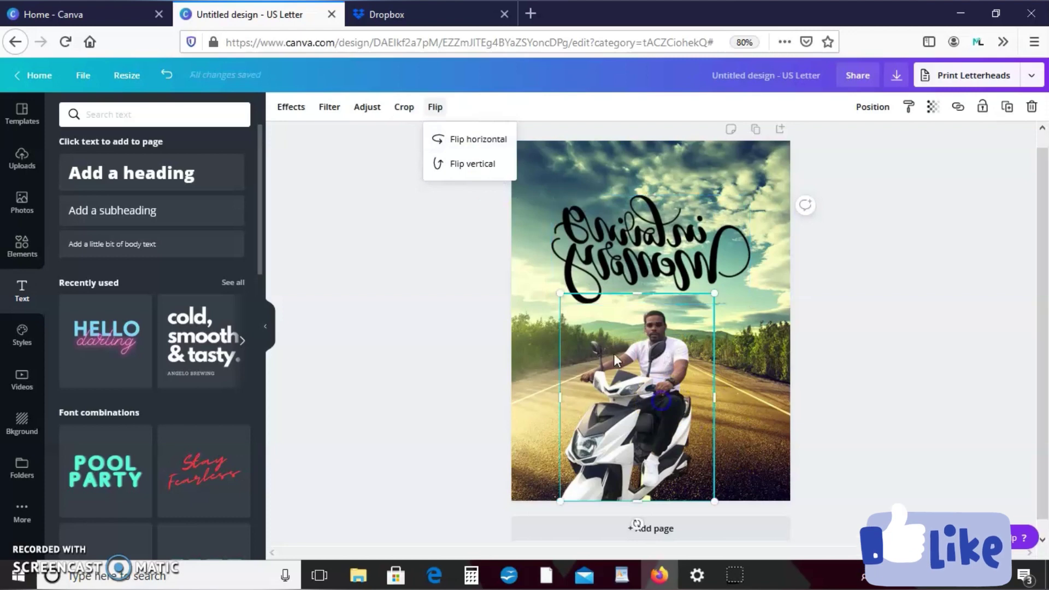
left_click(433, 108)
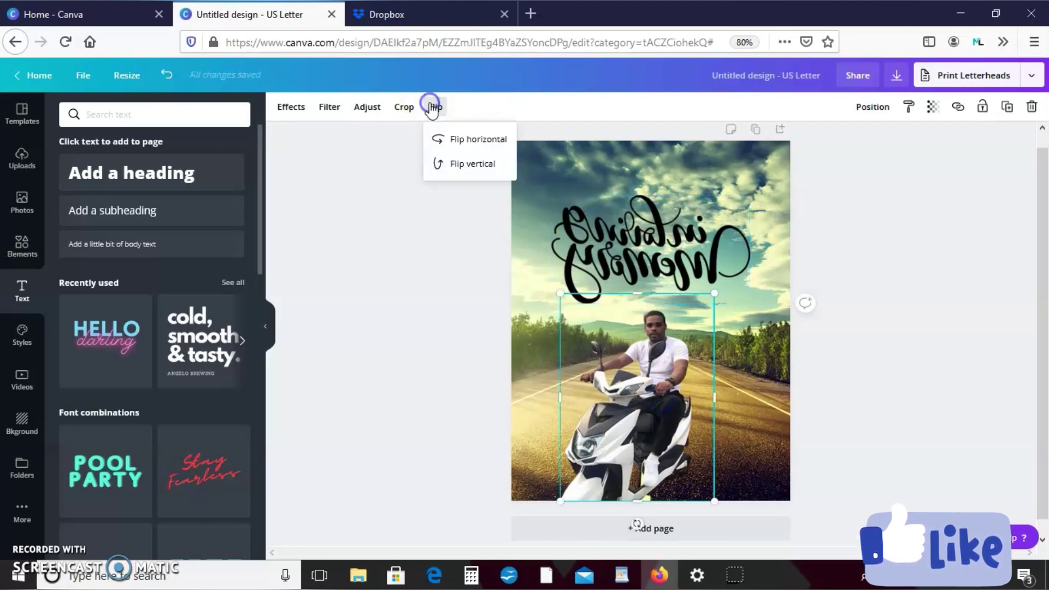
left_click(465, 143)
left_click(611, 160)
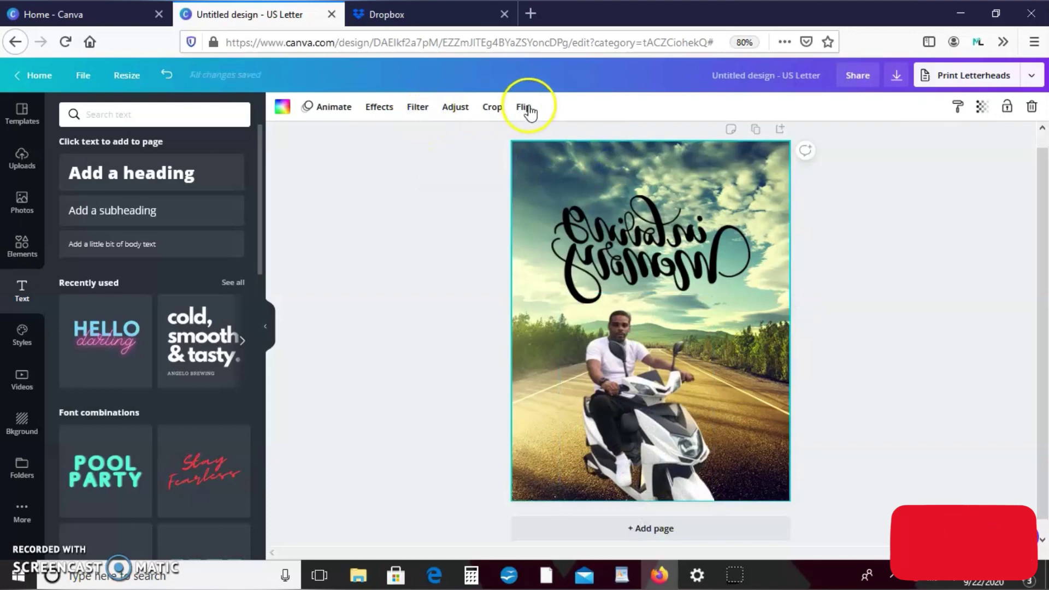
left_click(526, 108)
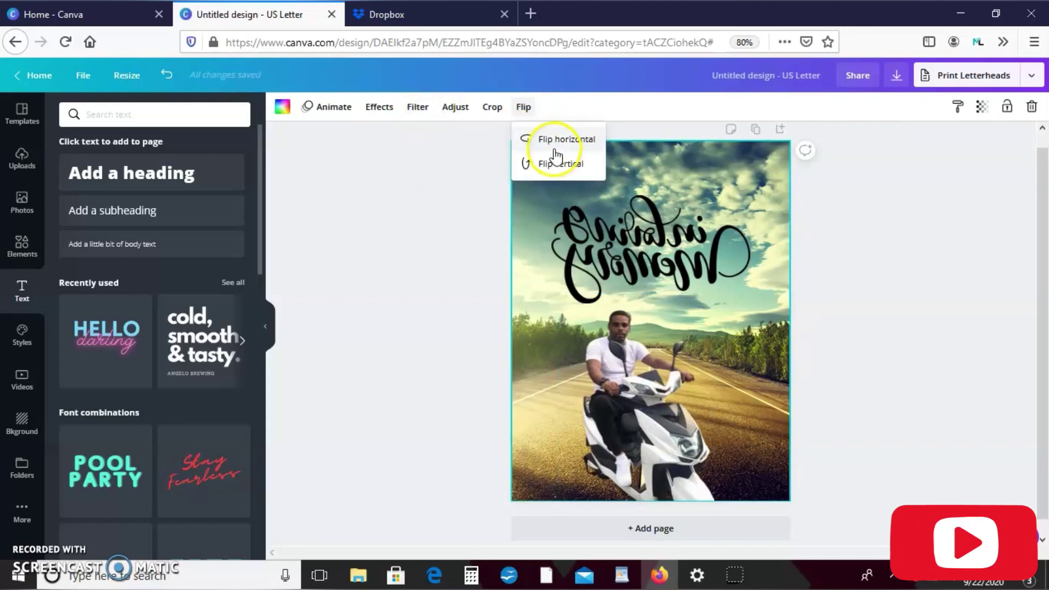
left_click(551, 141)
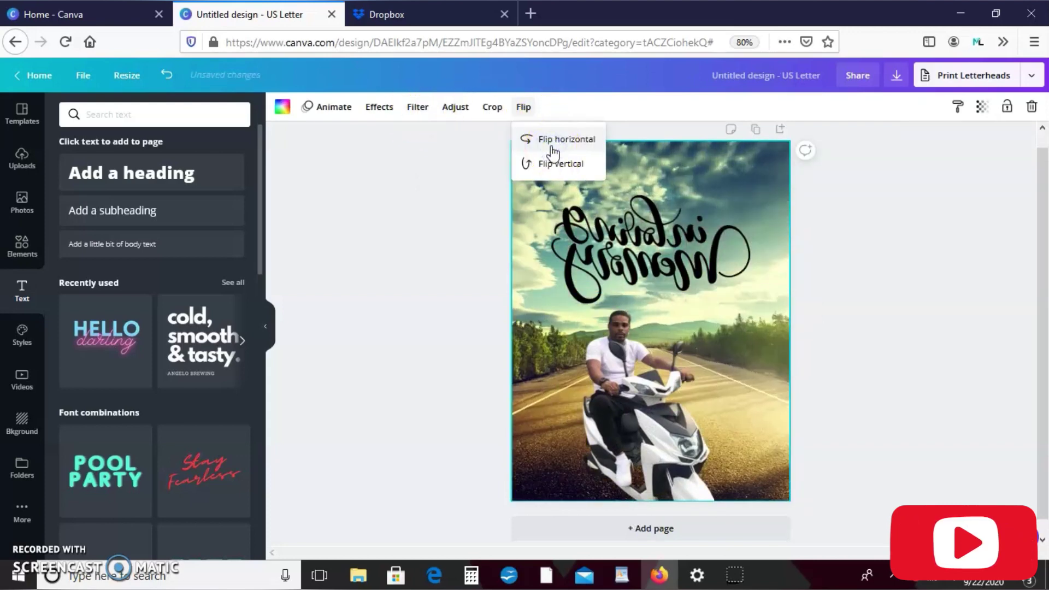
left_click(571, 142)
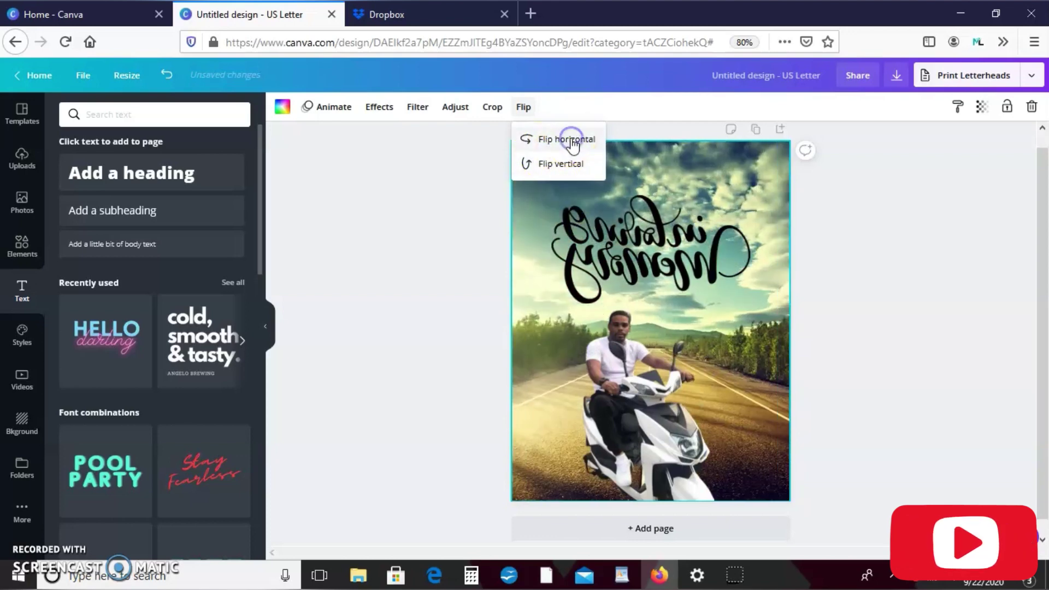
left_click(644, 235)
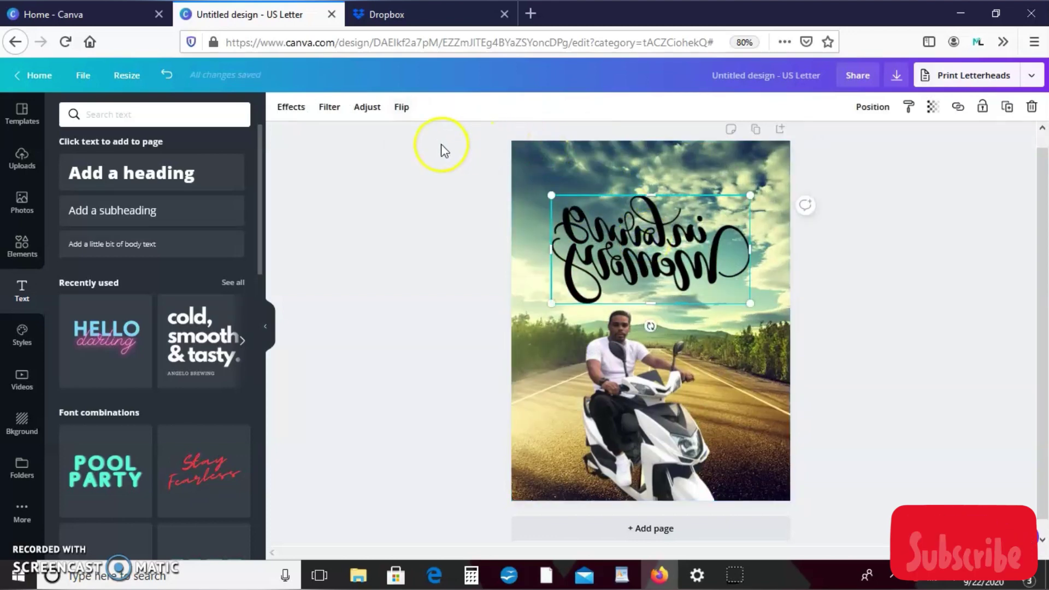
left_click(401, 107)
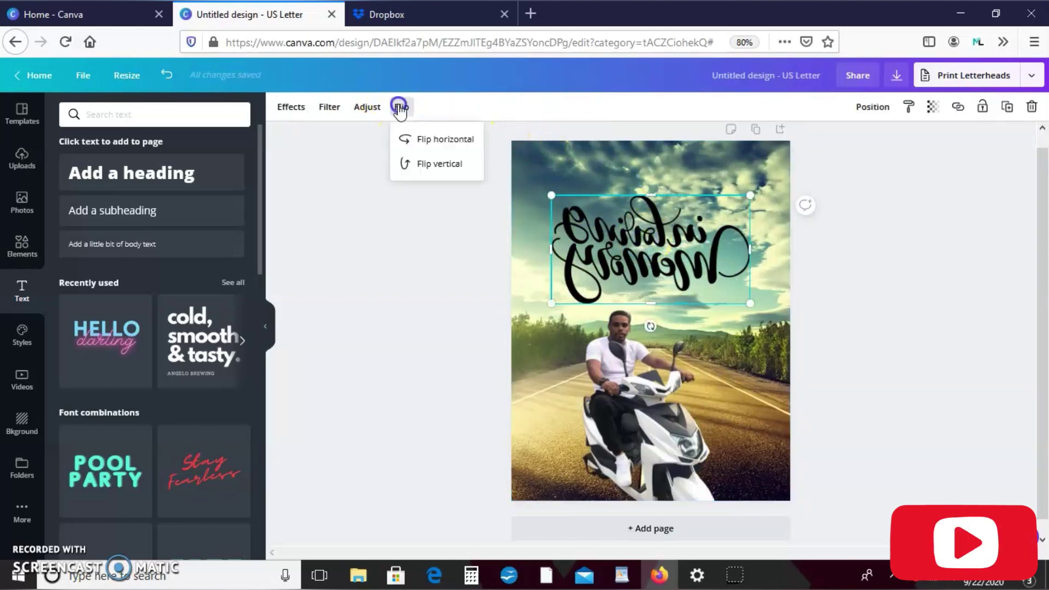
left_click(462, 141)
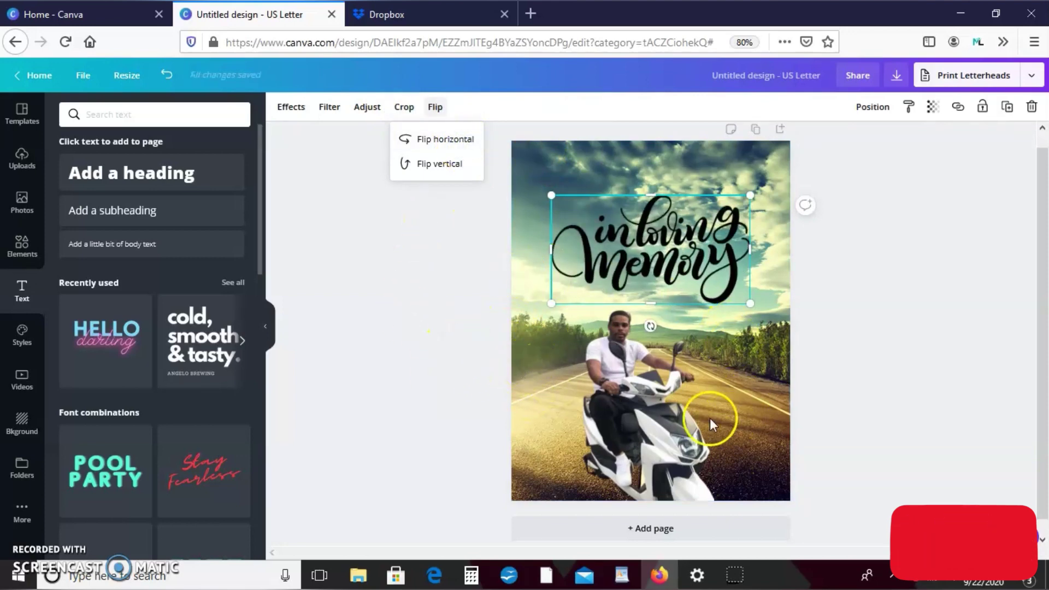
left_click(639, 405)
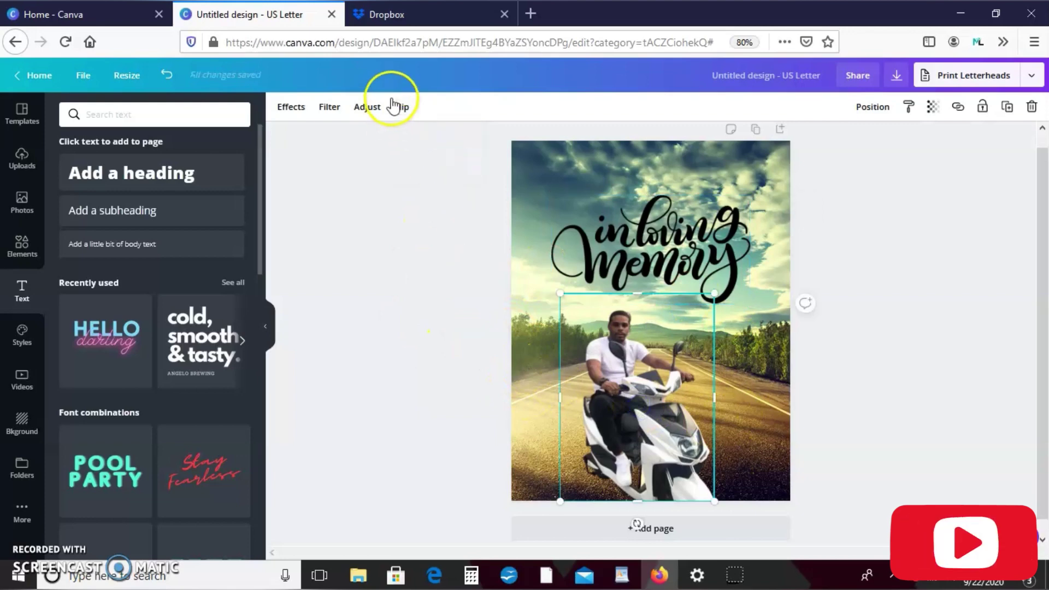
left_click(398, 108)
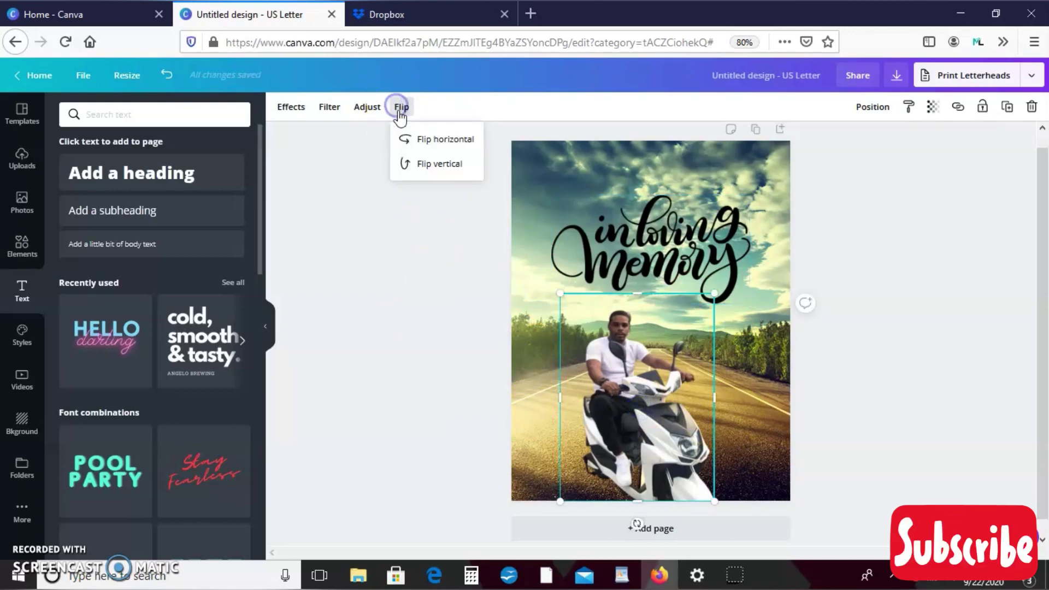
left_click(444, 141)
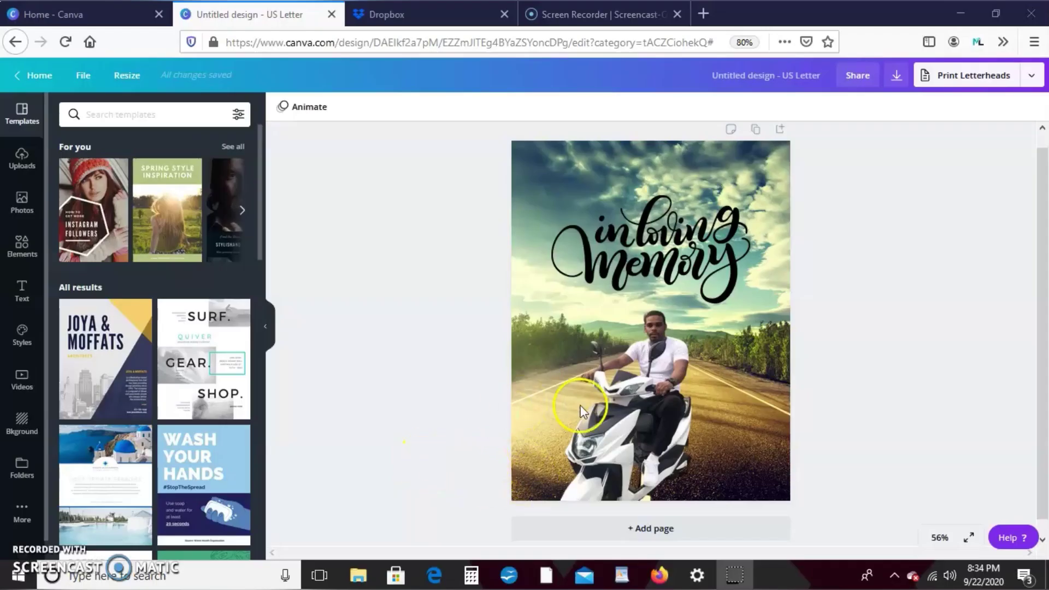
Slide the scooter rider cutout sideways until it snaps to the page's vertical centre guide.
left_click(606, 453)
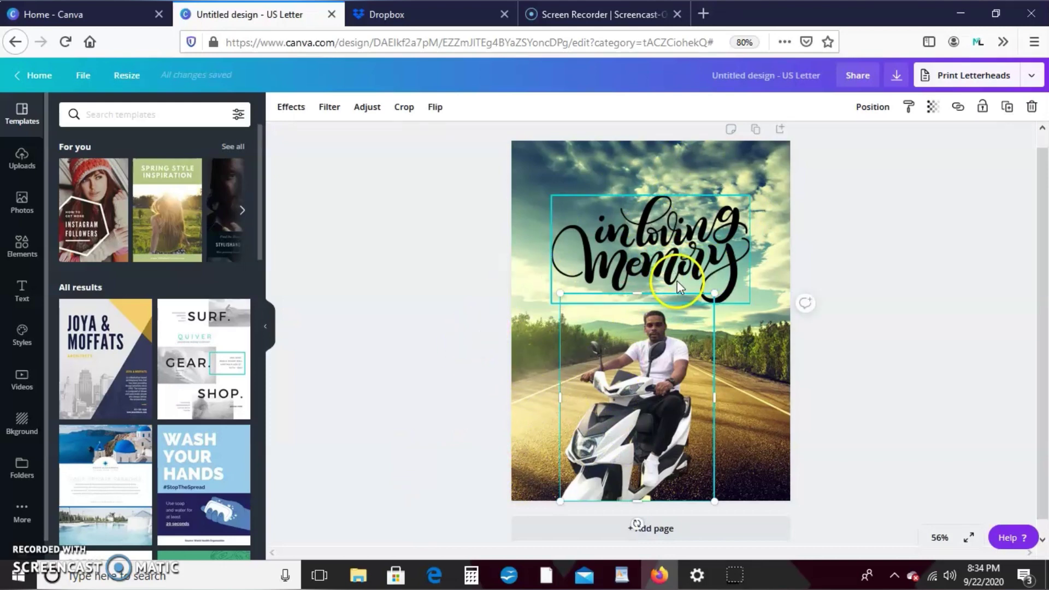
left_click(693, 262)
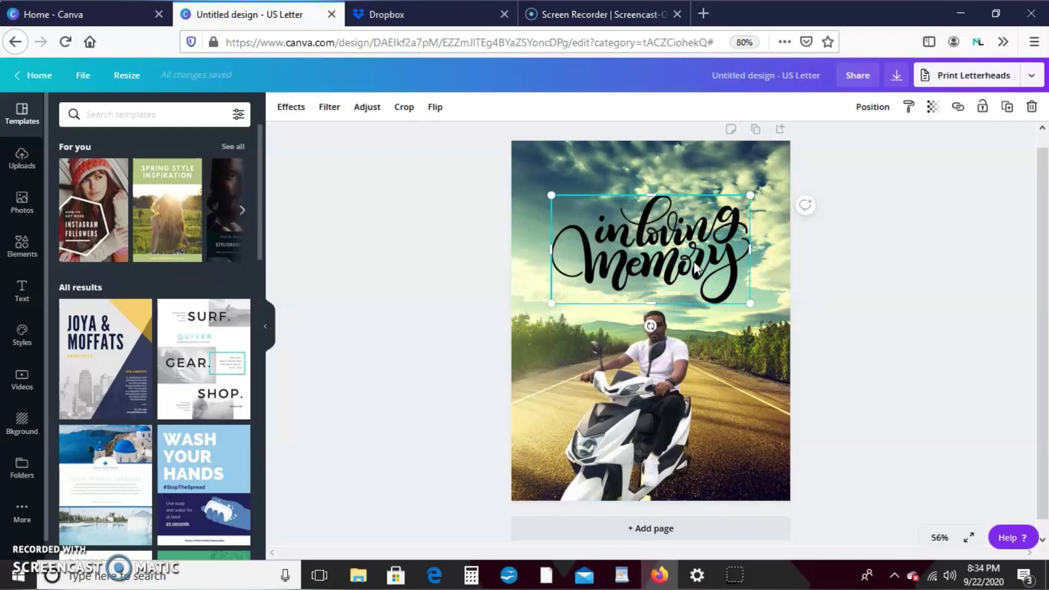
left_click(630, 392)
mouse_move(636, 395)
left_mouse_down()
mouse_move(651, 375)
mouse_move(647, 395)
left_mouse_up()
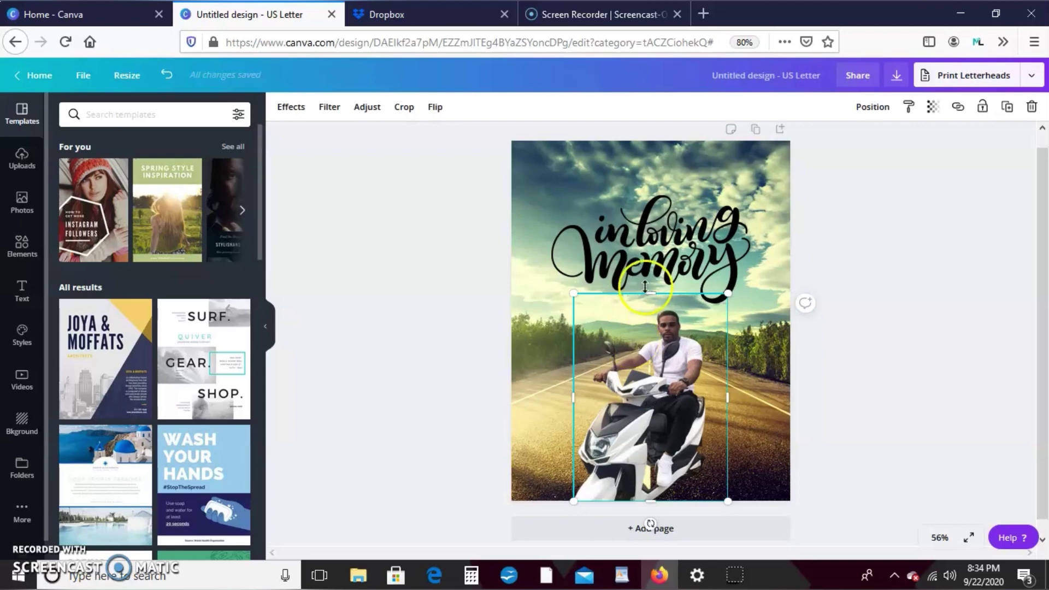
mouse_move(671, 402)
left_mouse_down()
mouse_move(668, 388)
mouse_move(667, 401)
left_mouse_up()
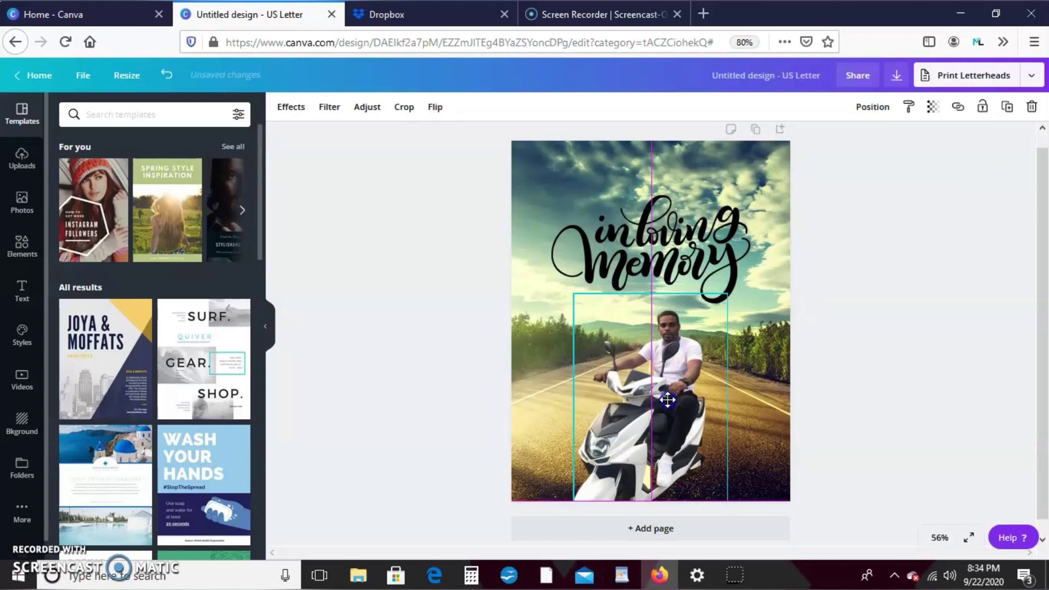
left_click(673, 257)
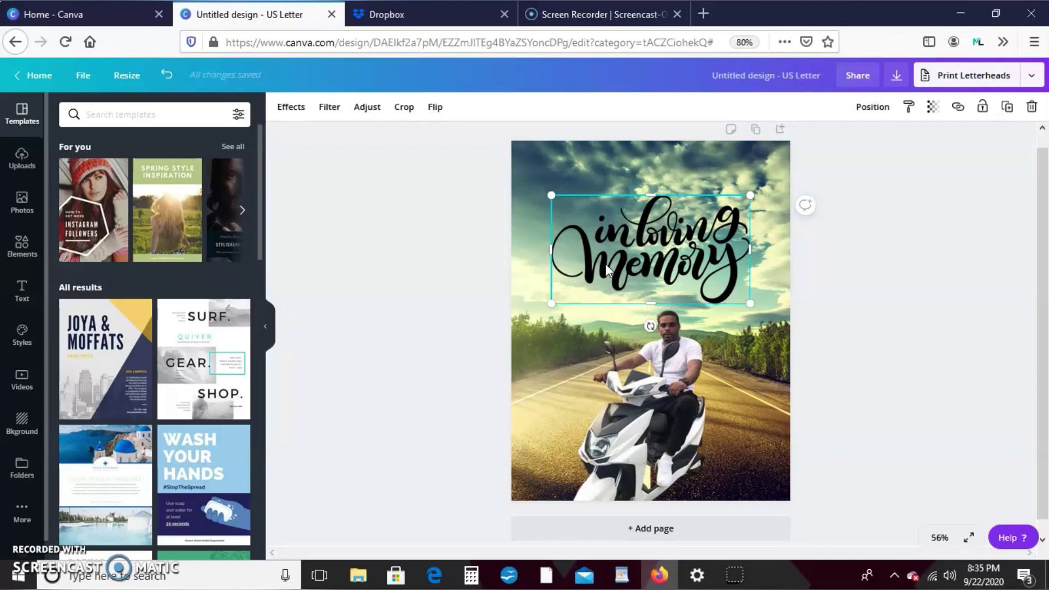
left_click(736, 353)
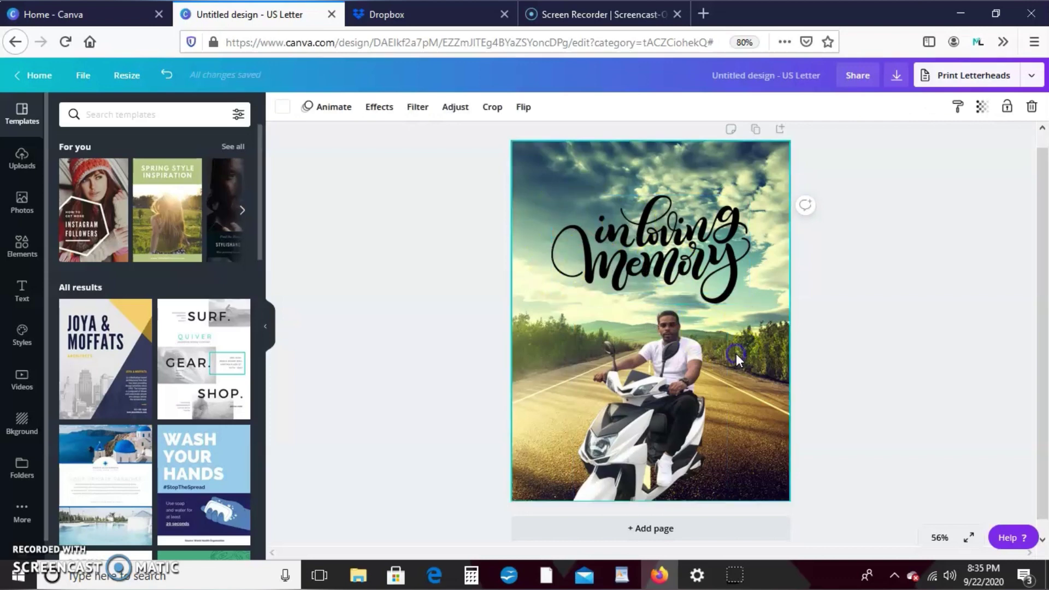